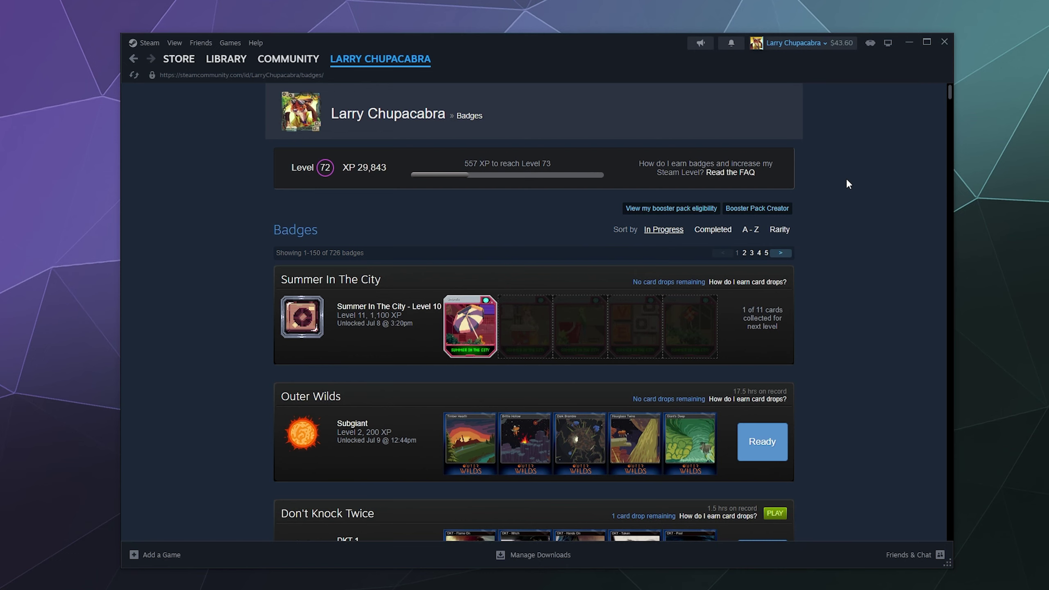
Step: Open the account's own profile page, showing 1,220 games owned and 5,639 achievements
mouse_move(425, 62)
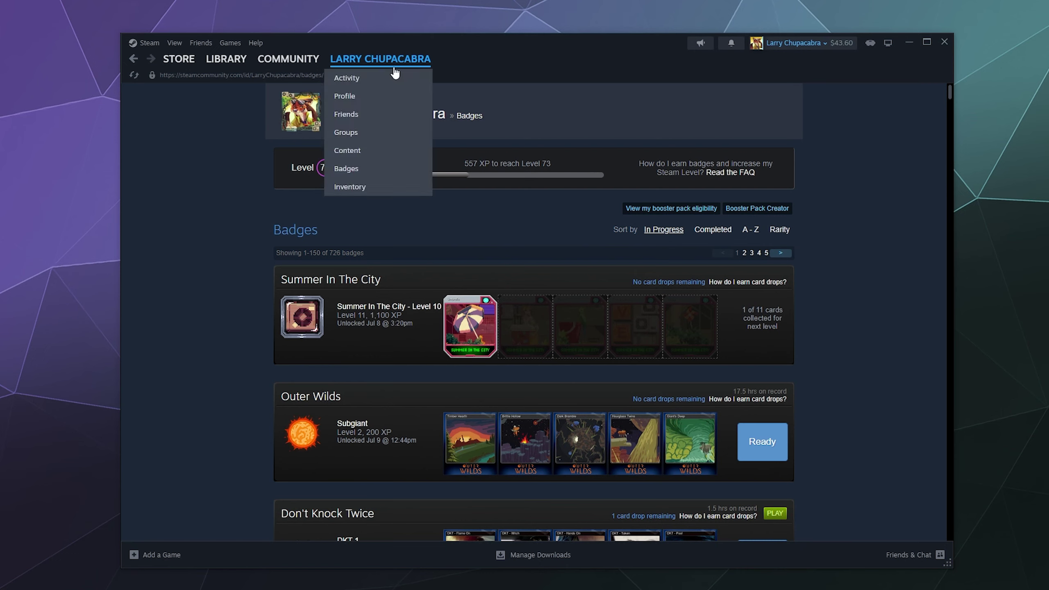
click(377, 96)
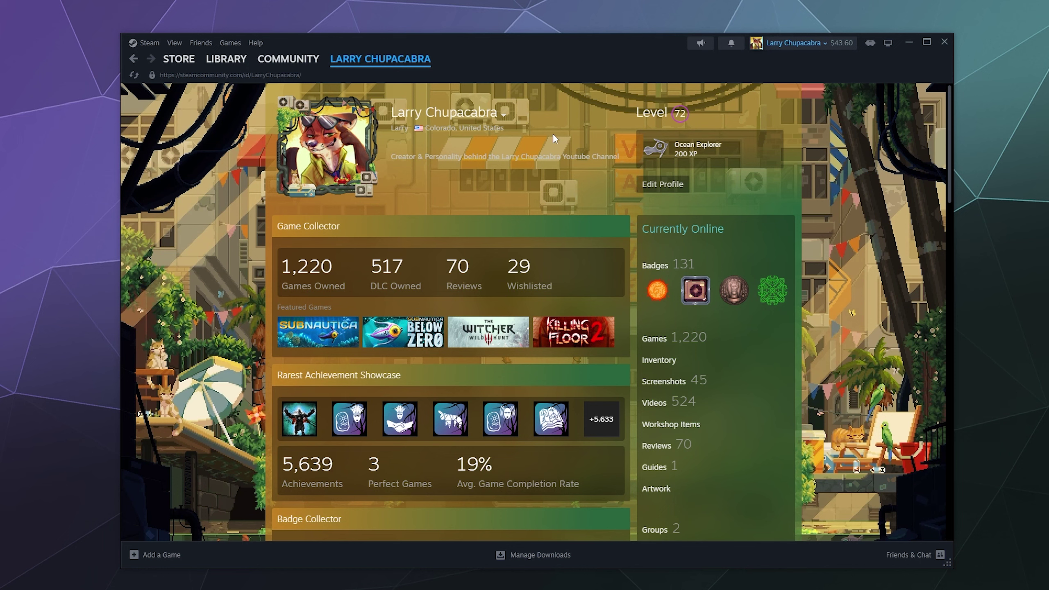
mouse_move(363, 59)
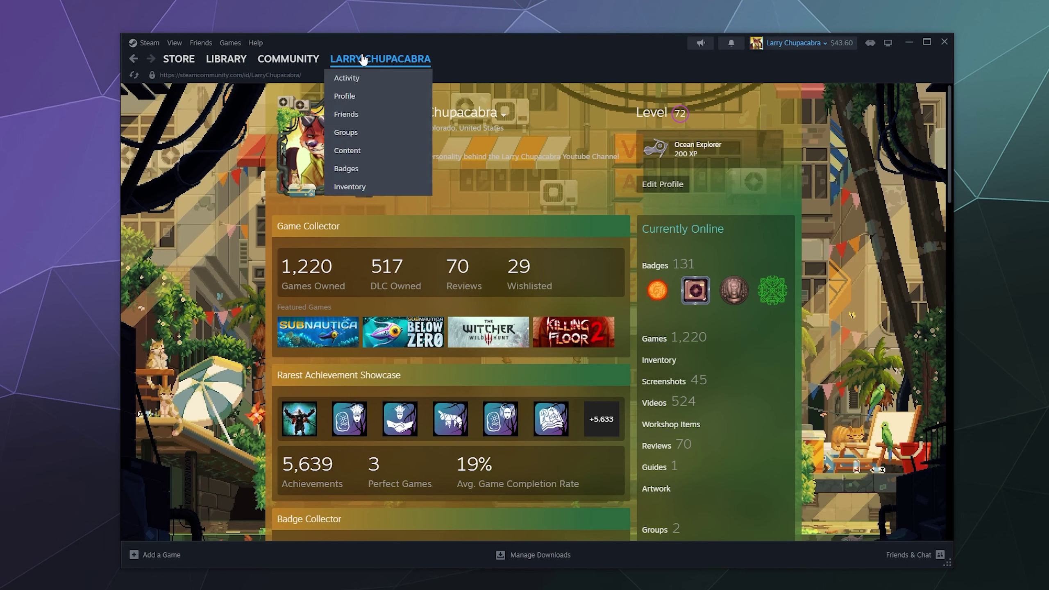
Step: Return to the badges overview (Level 72, 29,843 XP) and browse the badge list
click(375, 171)
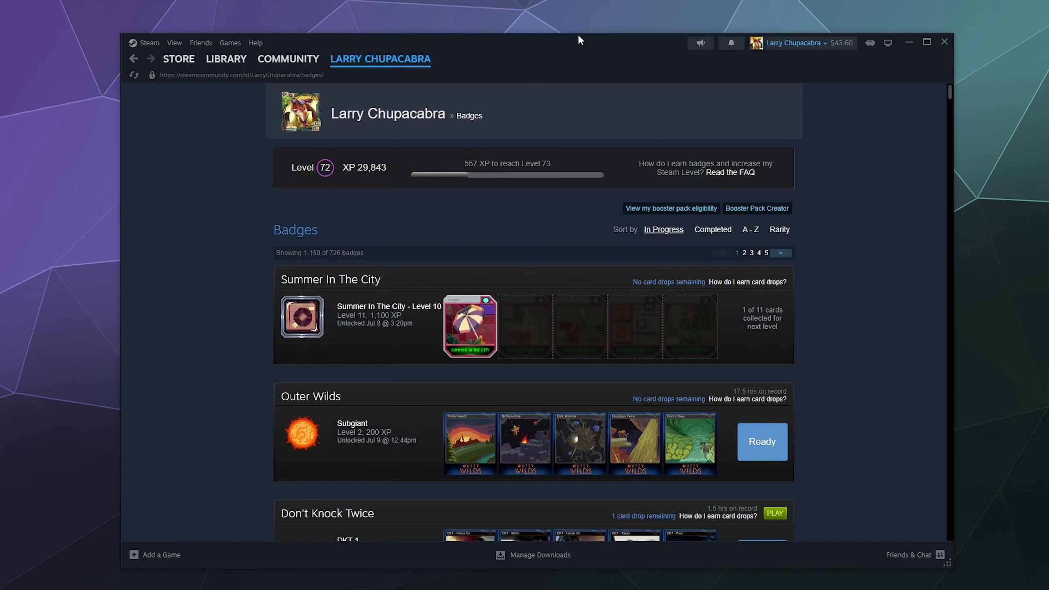
scroll(257, 269, down, 10)
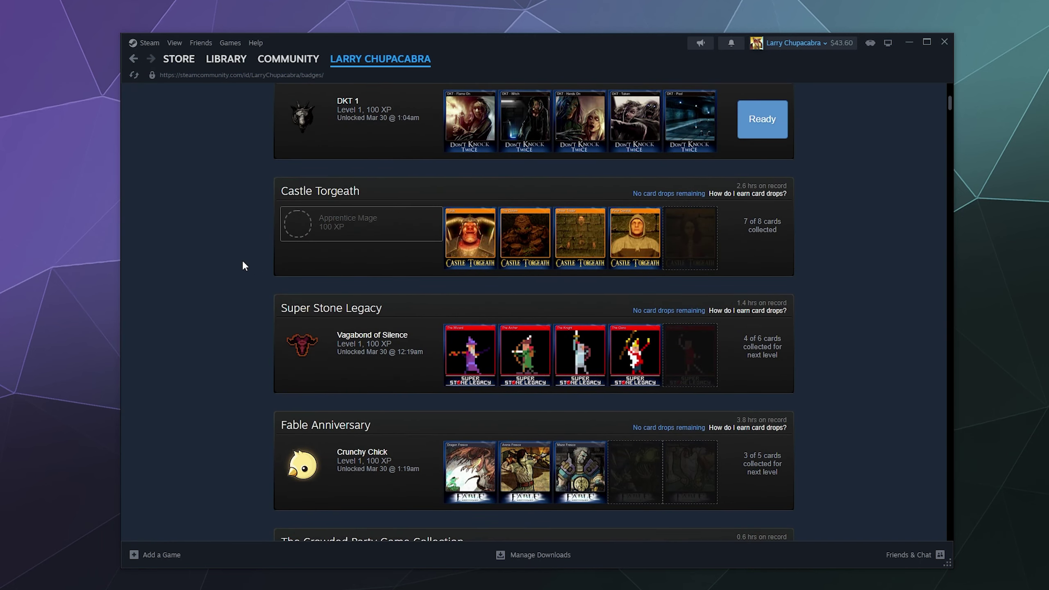
scroll(242, 264, down, 6)
scroll(242, 264, down, 7)
scroll(241, 264, down, 6)
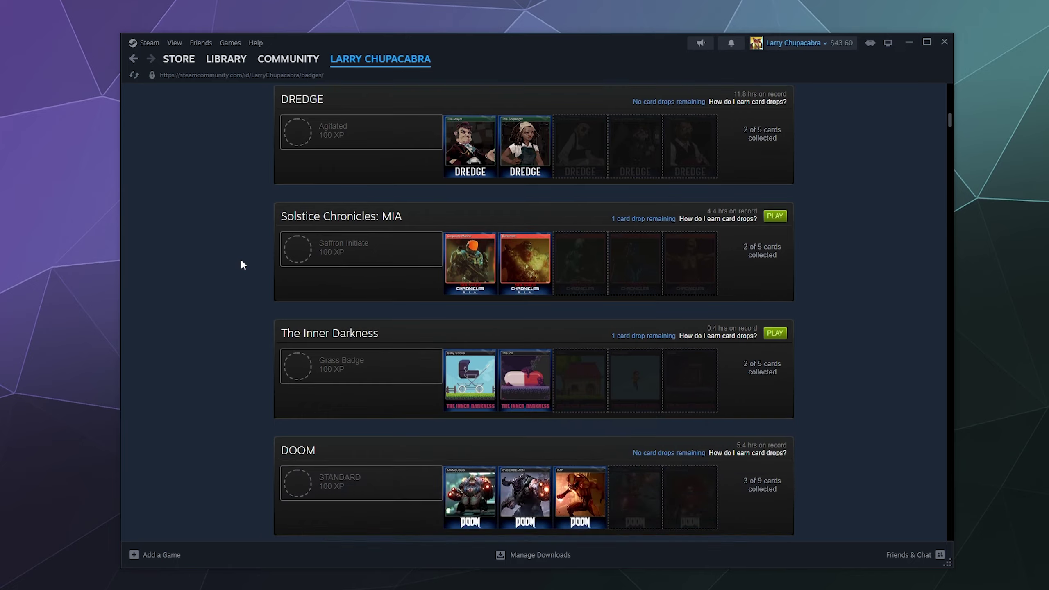
scroll(239, 264, up, 20)
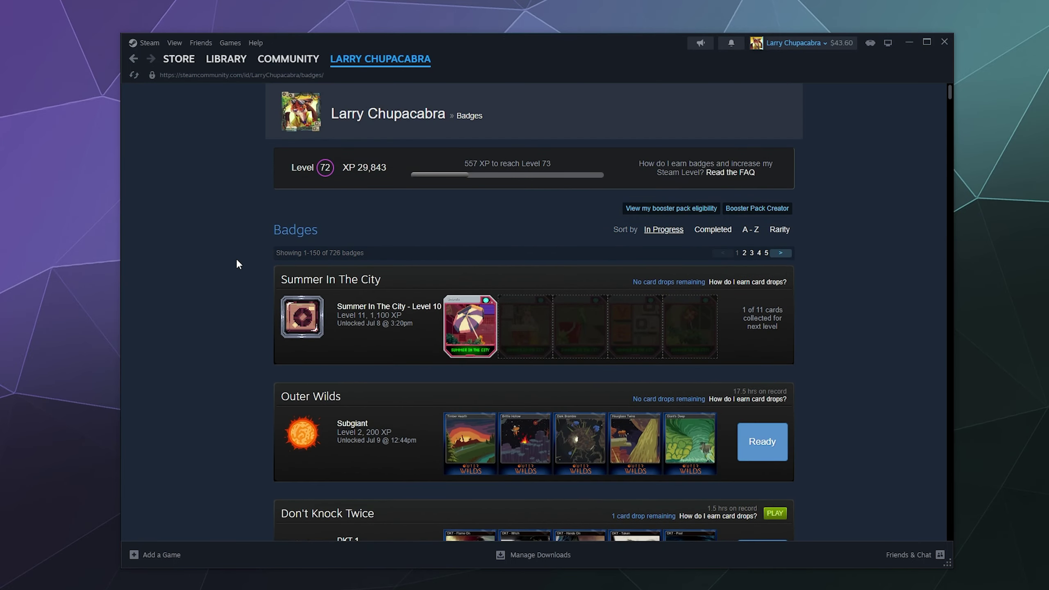
scroll(669, 476, down, 5)
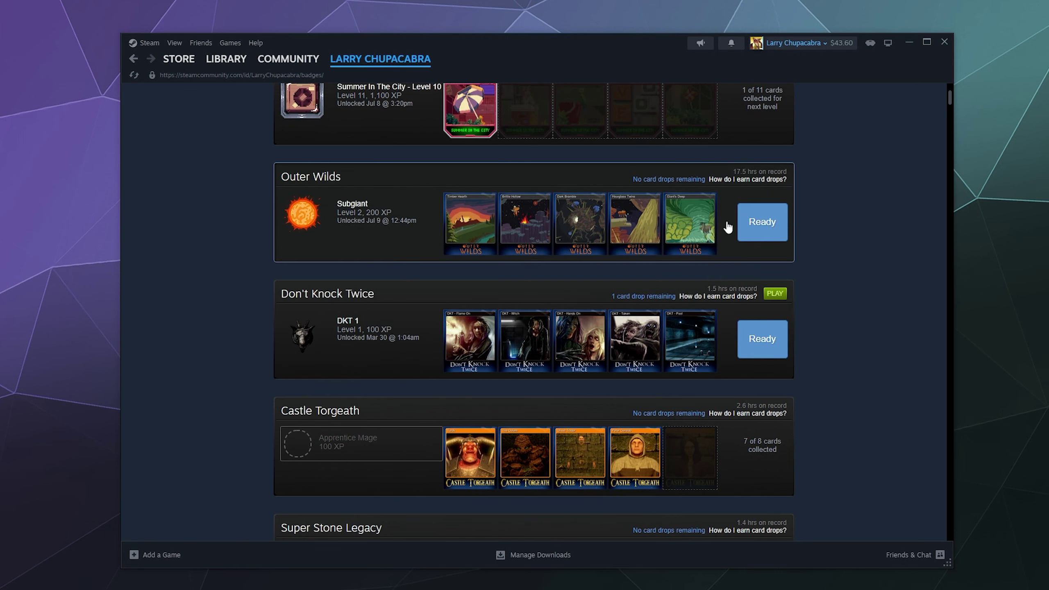
scroll(844, 295, down, 6)
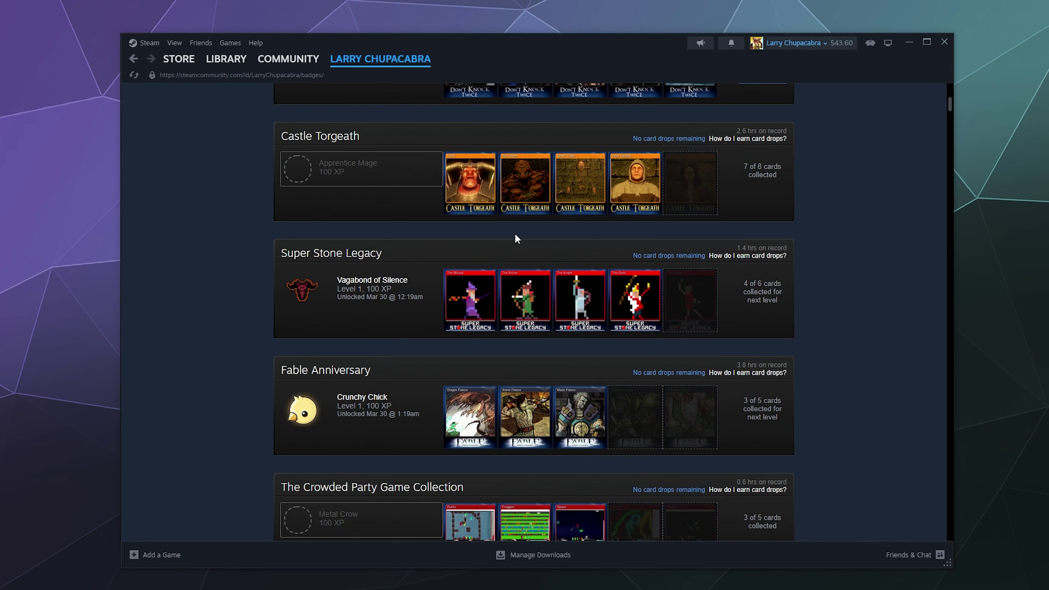
scroll(330, 301, up, 12)
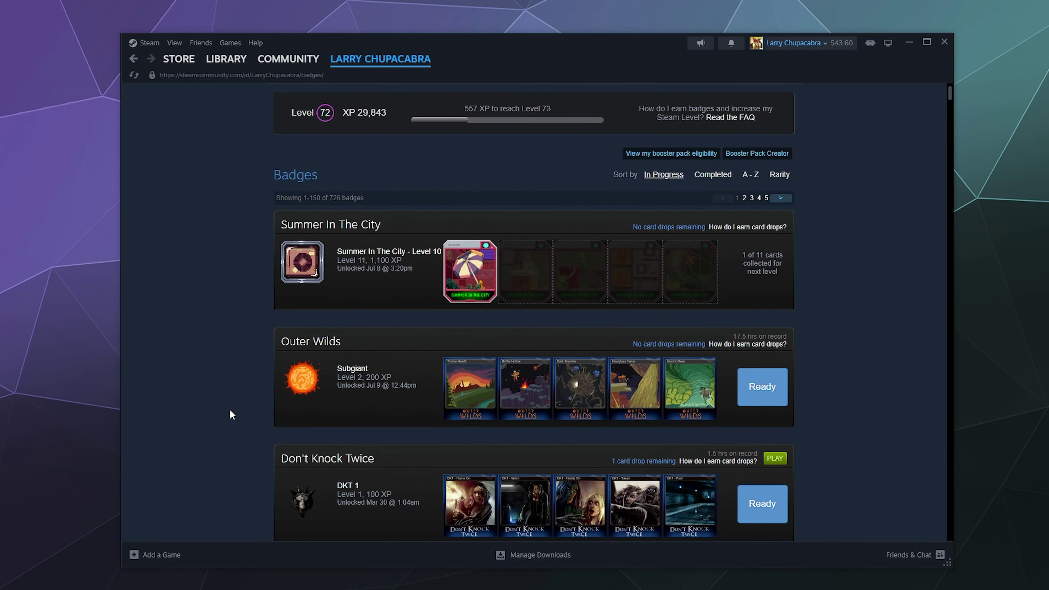
Step: Open the Outer Wilds badge details page
click(395, 399)
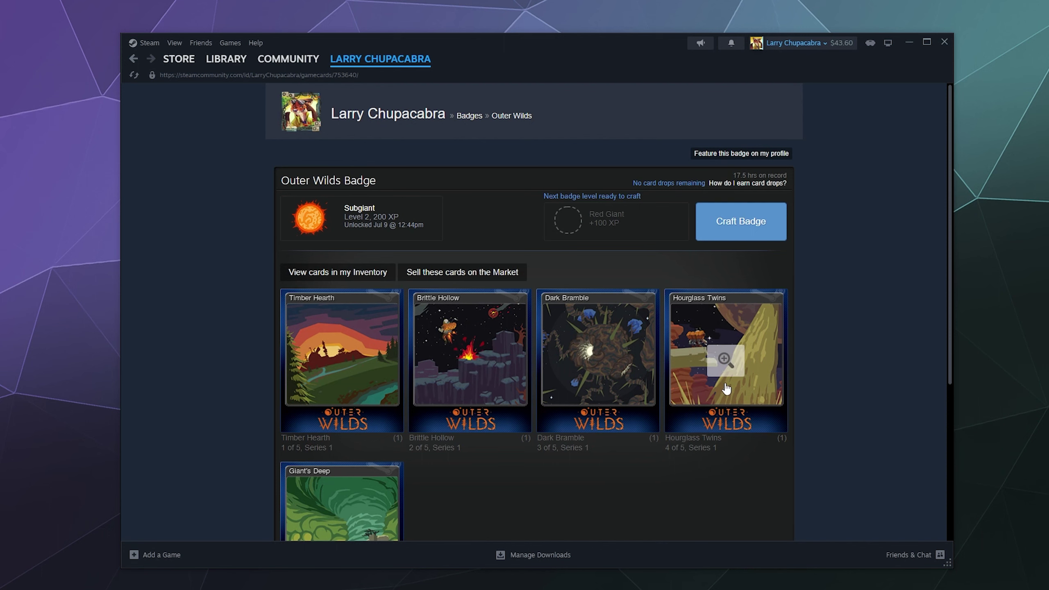
scroll(454, 412, down, 4)
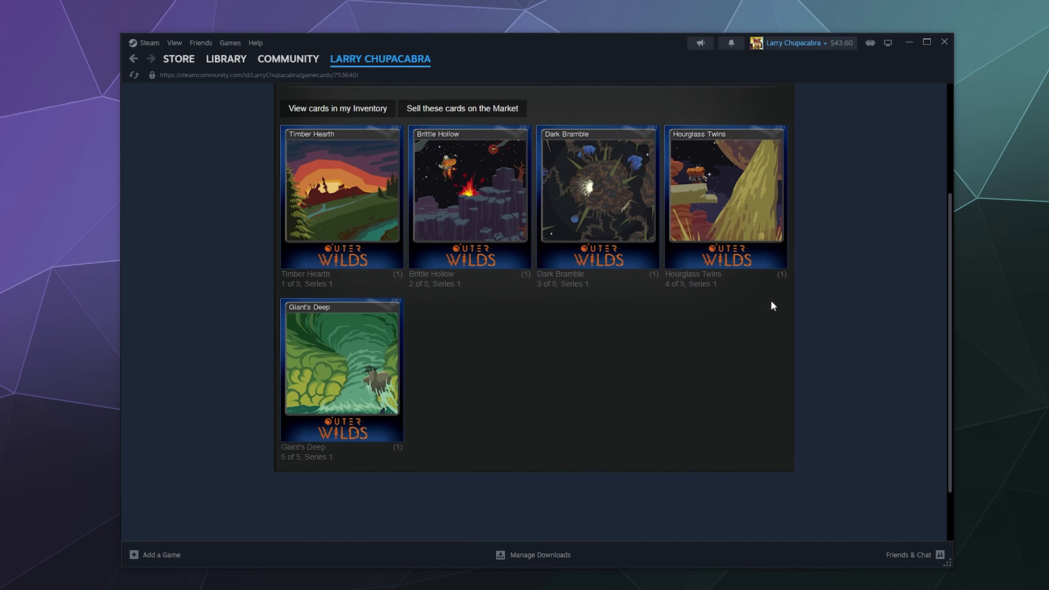
scroll(775, 314, up, 4)
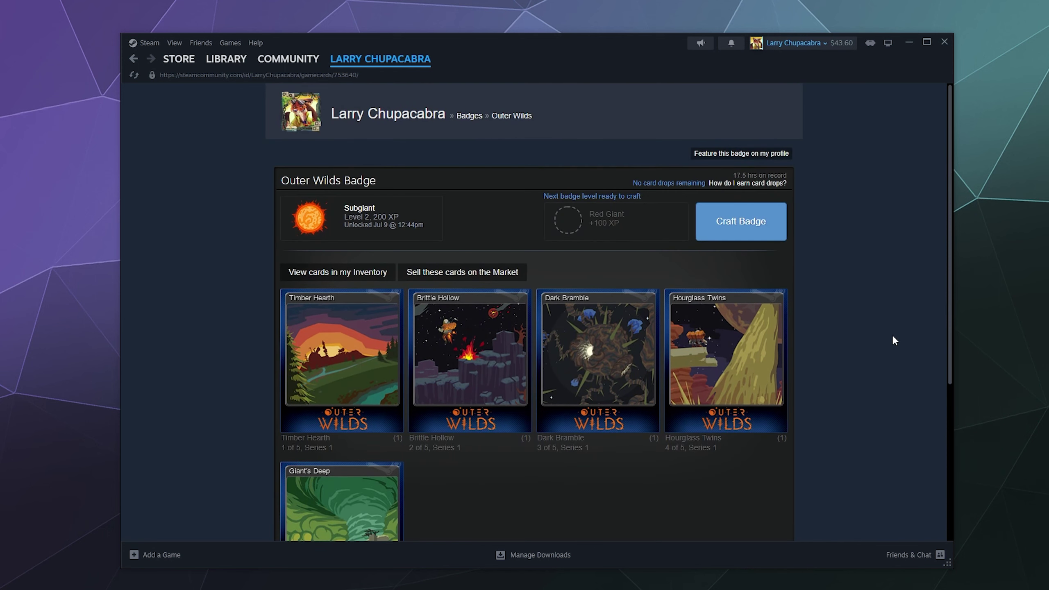
Step: Craft the Outer Wilds badge to Level 3, Red Giant, and close the rewards dialog
click(733, 234)
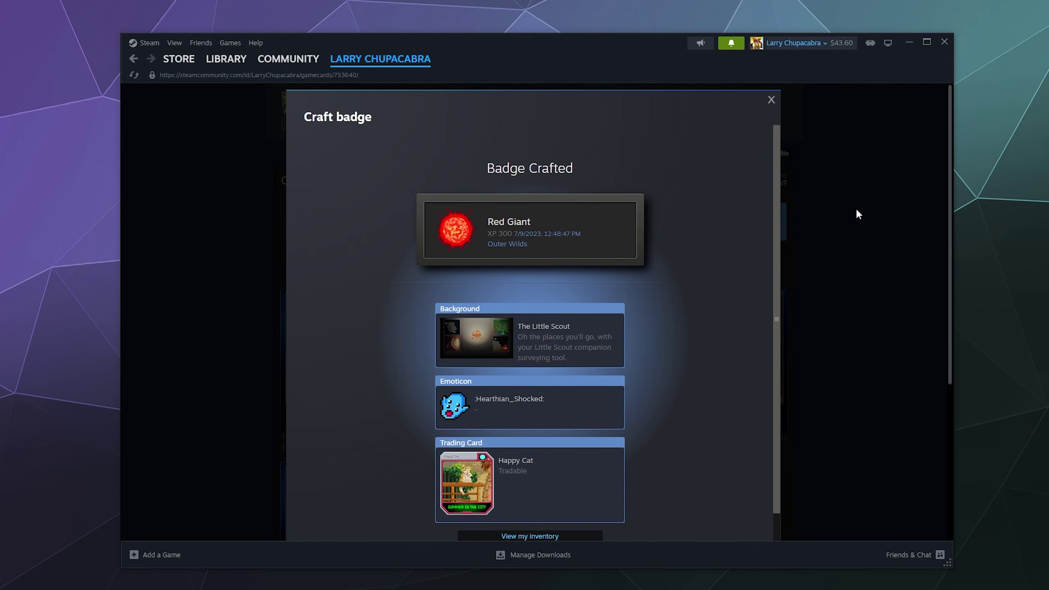
scroll(499, 369, down, 2)
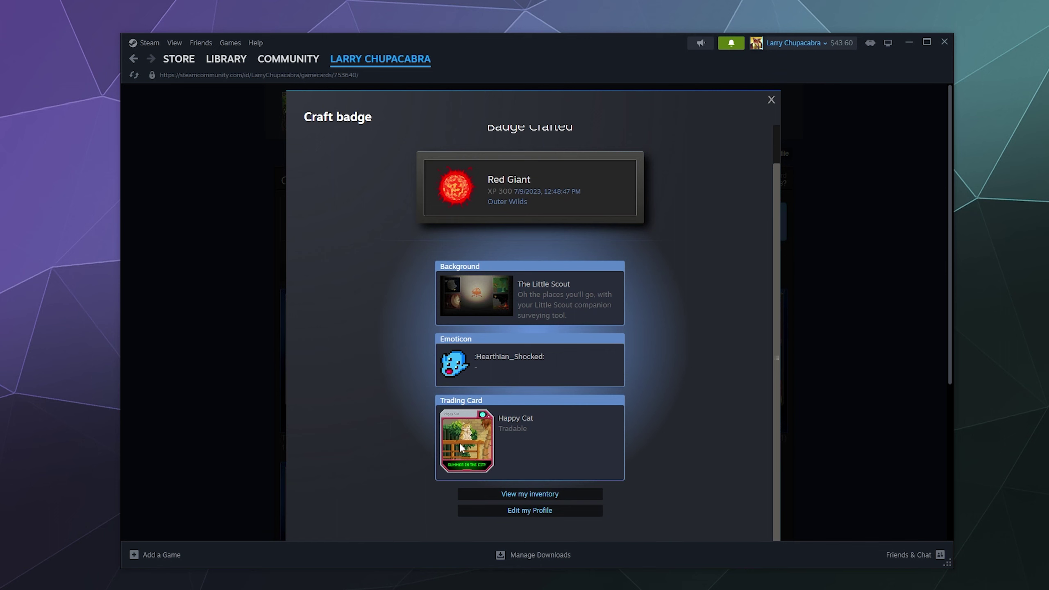
mouse_move(457, 446)
scroll(718, 333, up, 1)
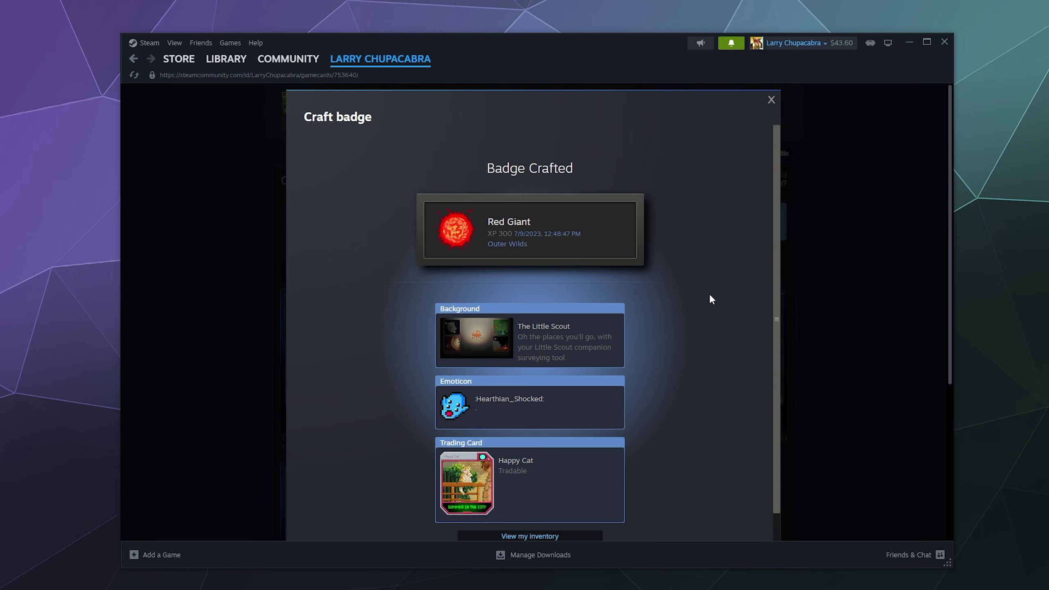
click(770, 100)
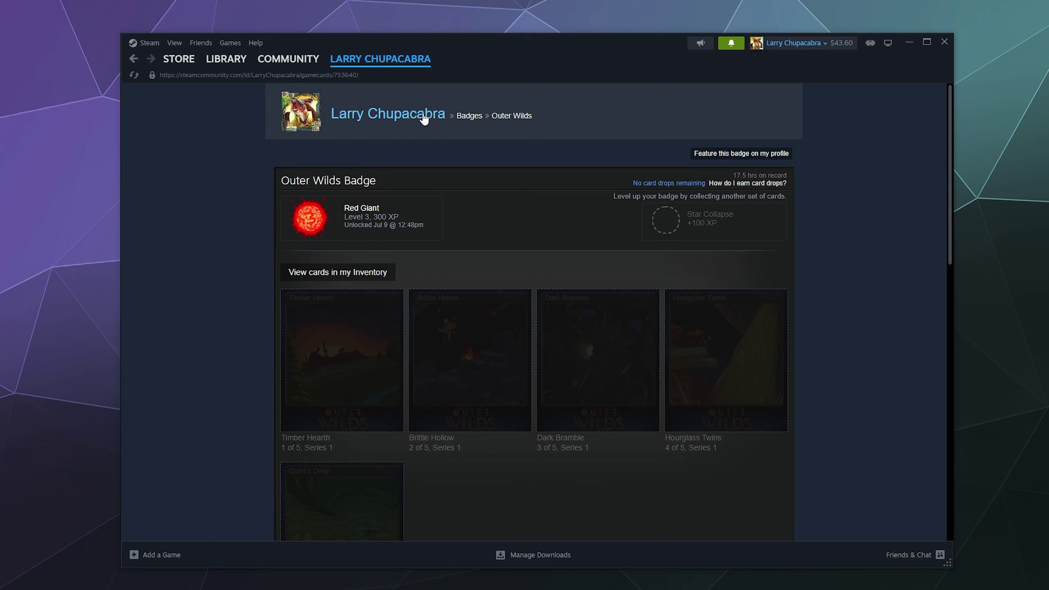
Step: Craft Don't Knock Twice to DKT 2, earning the Flamethrower background, :DKT2: emoticon and Chill Breeze card
click(481, 117)
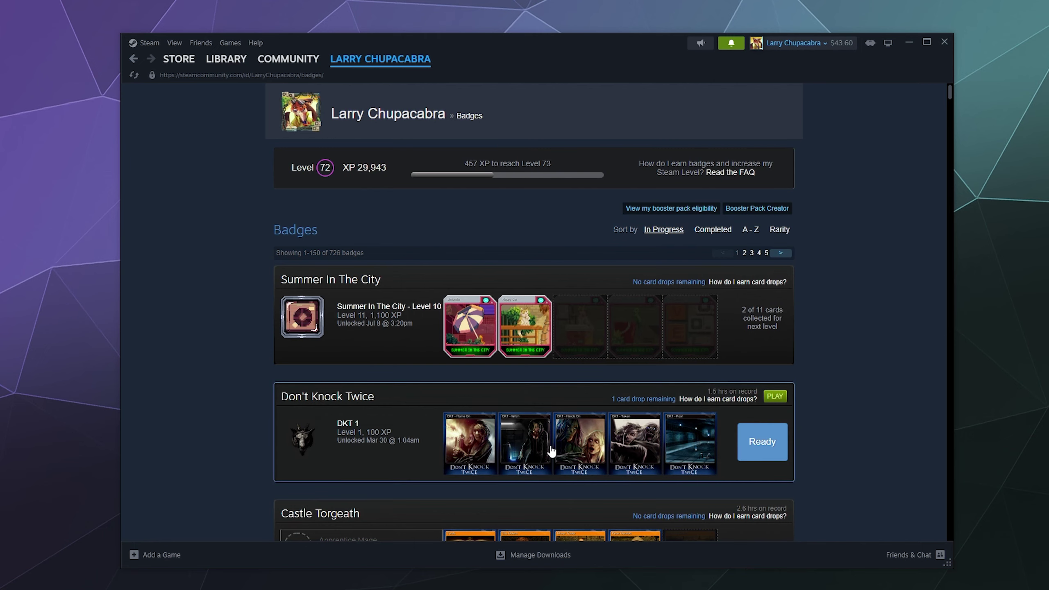
click(378, 395)
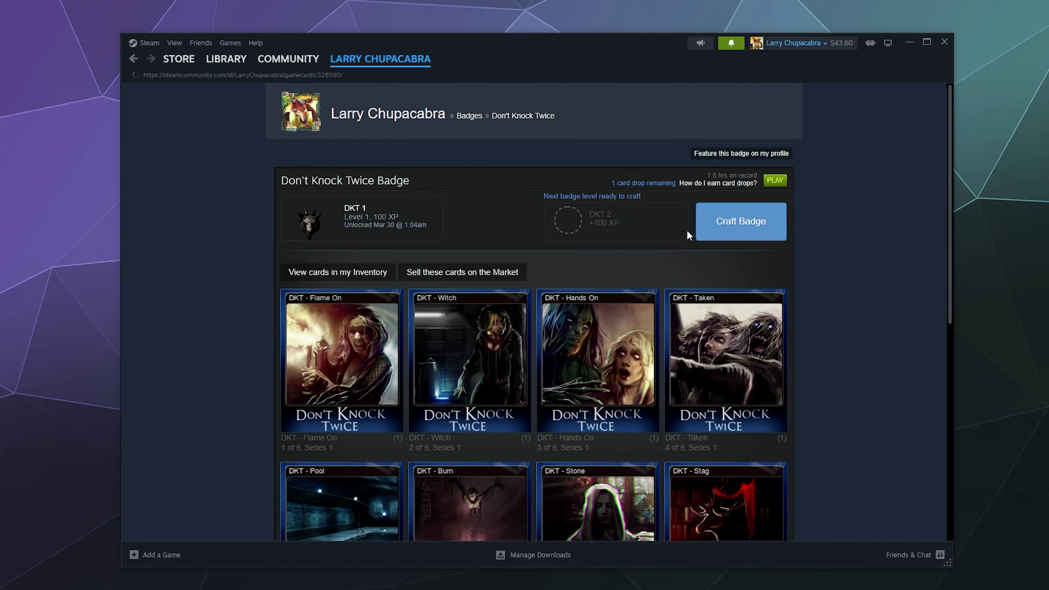
click(734, 232)
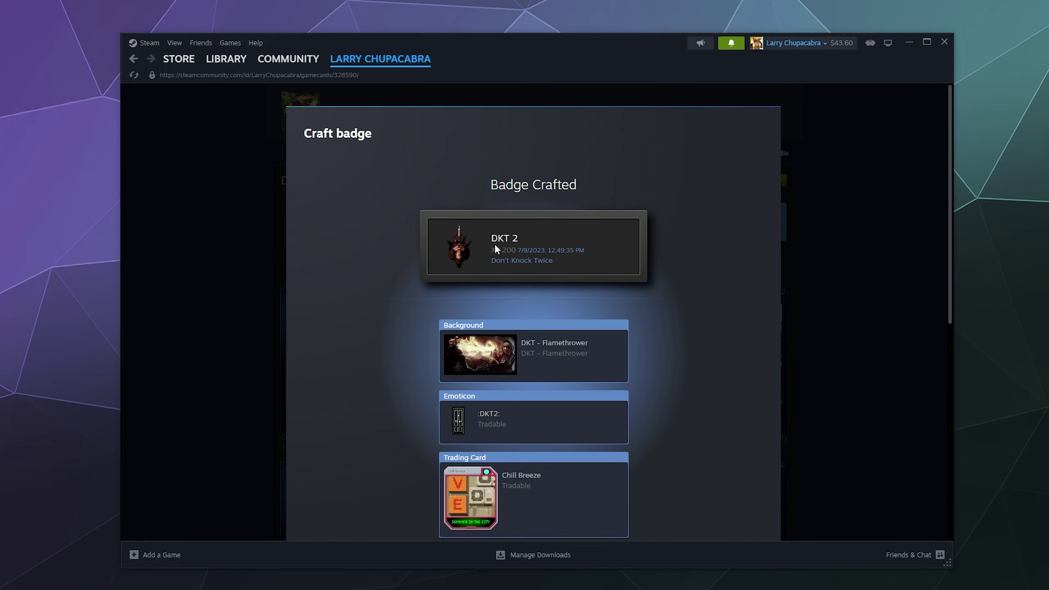
scroll(483, 346, down, 1)
mouse_move(480, 301)
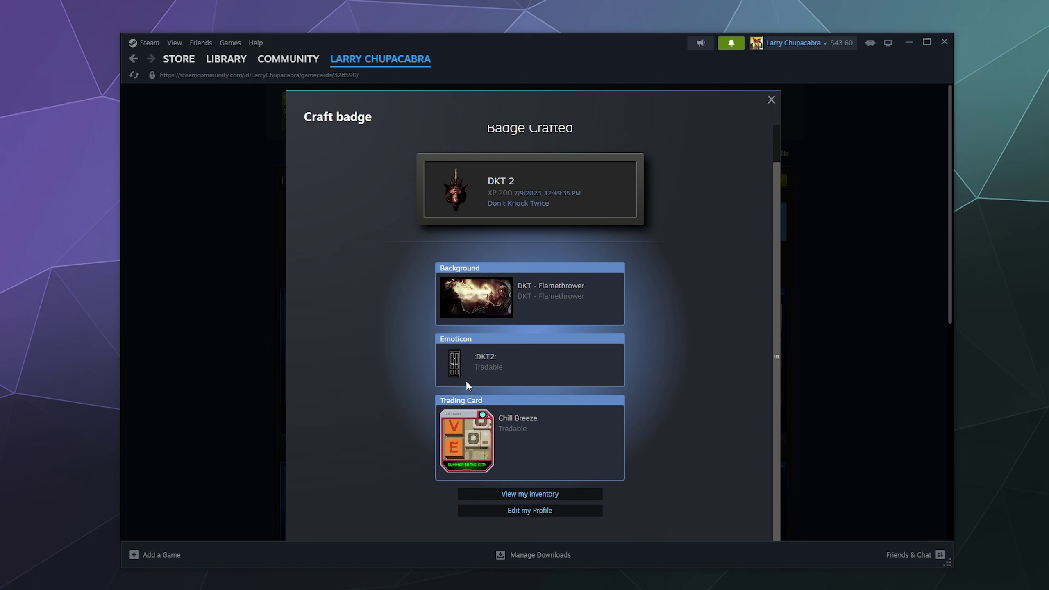
mouse_move(452, 372)
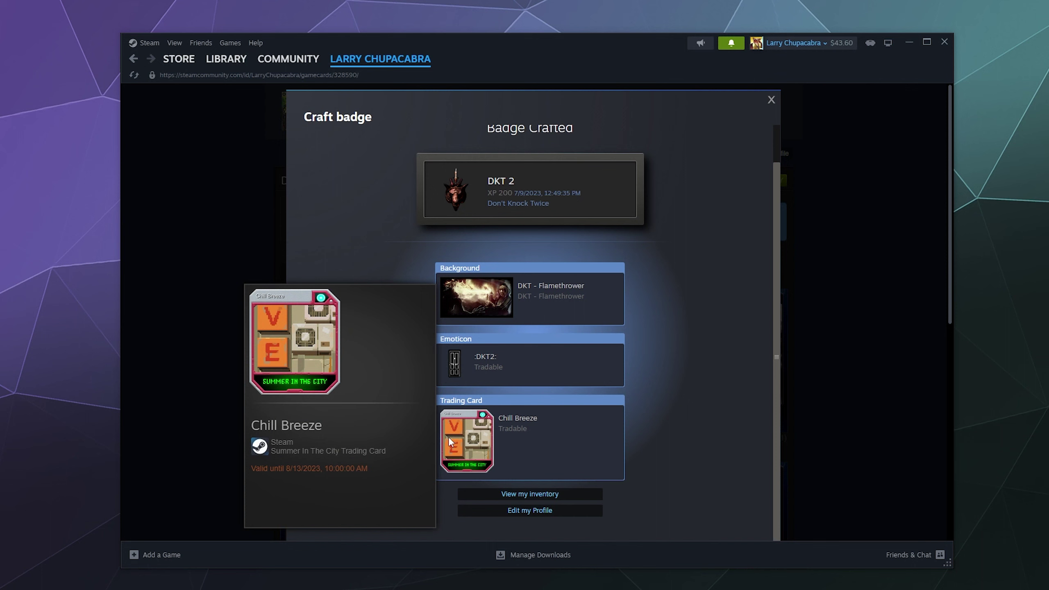
Step: Close the Don't Knock Twice crafting results and return to the full badges list
click(771, 102)
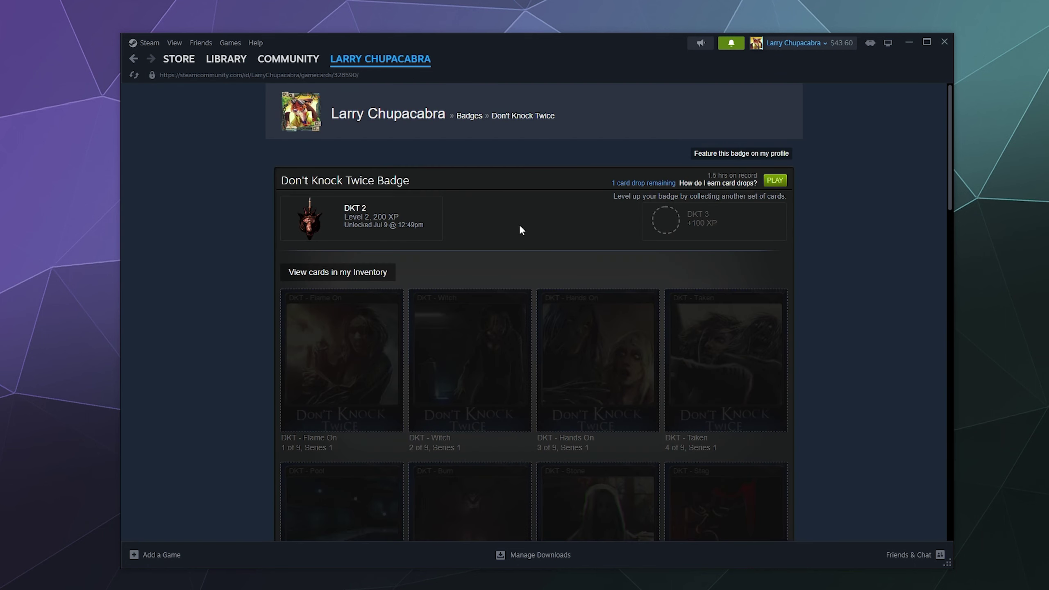
scroll(518, 223, down, 5)
scroll(517, 222, up, 5)
click(471, 116)
Step: Open Super Stone Legacy and start a Market purchase for The Fighter ($0.49) and The Duelist ($0.10)
scroll(414, 250, down, 5)
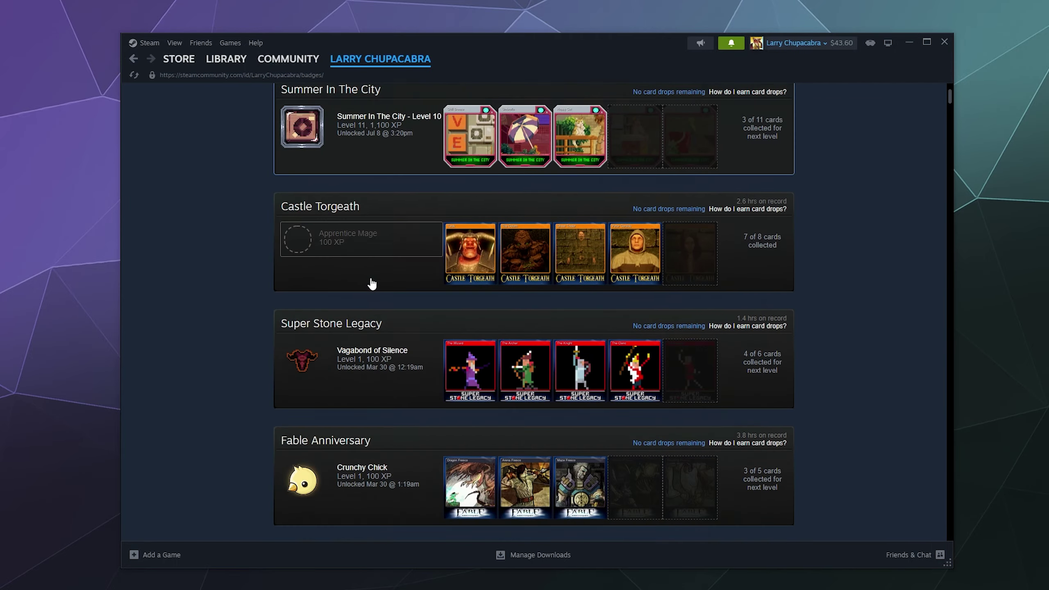
scroll(381, 297, down, 4)
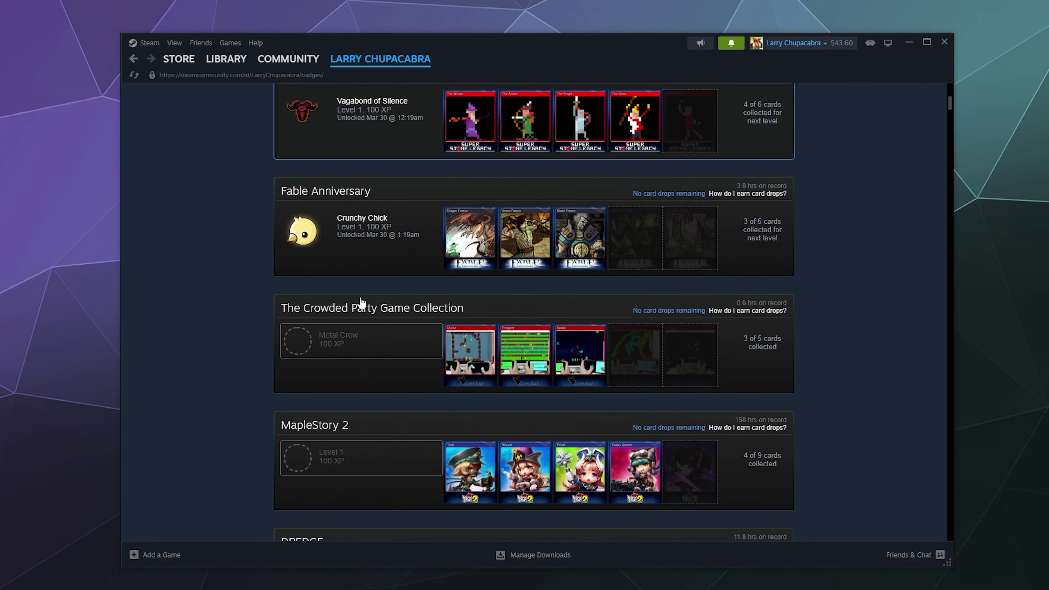
scroll(381, 298, up, 4)
click(366, 178)
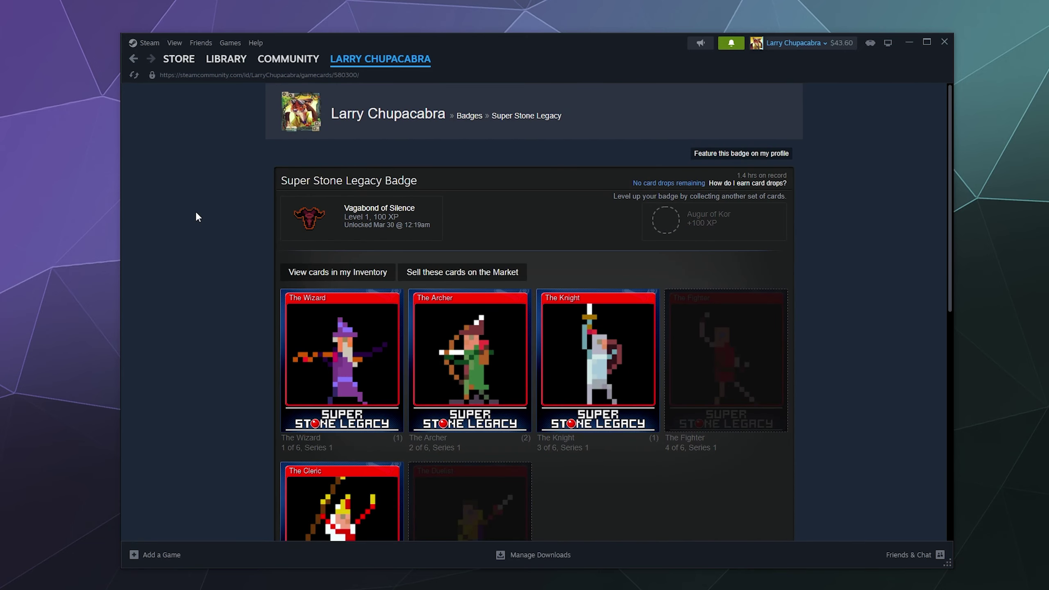
scroll(196, 215, down, 5)
scroll(205, 283, down, 4)
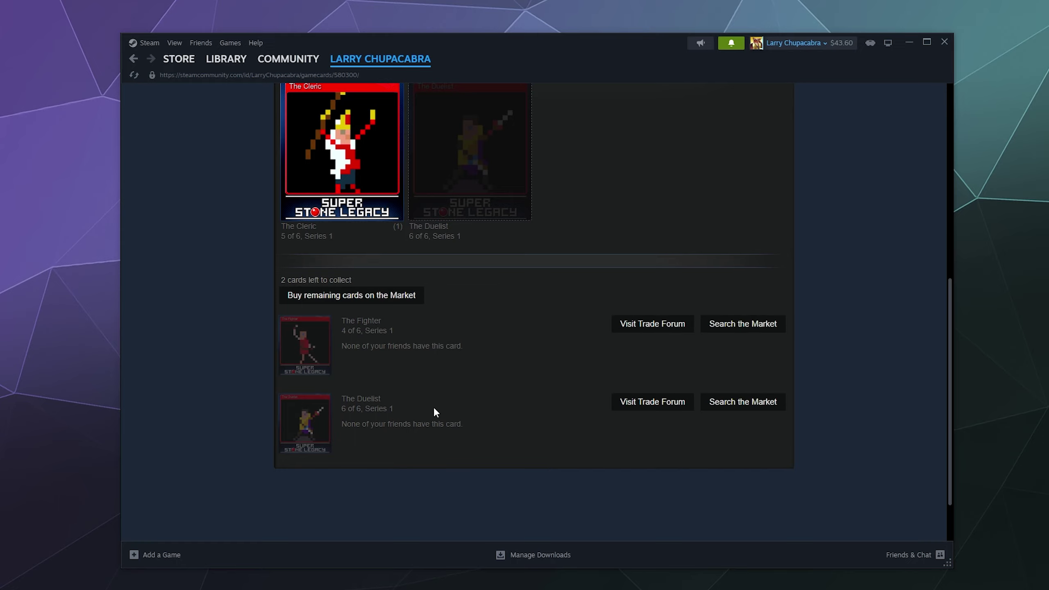
scroll(521, 326, up, 2)
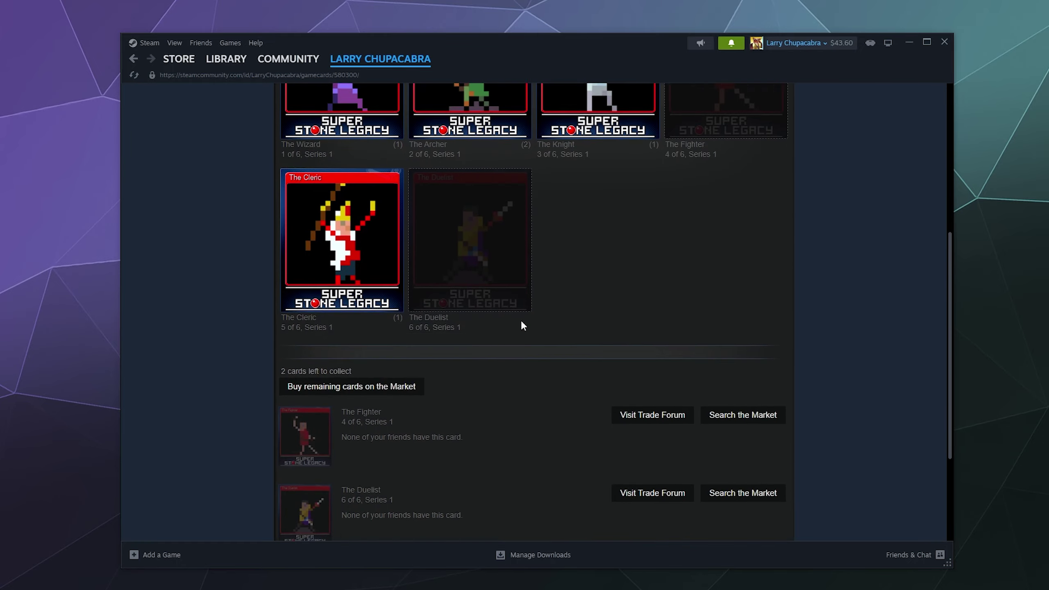
scroll(454, 339, down, 1)
click(351, 349)
scroll(731, 466, down, 5)
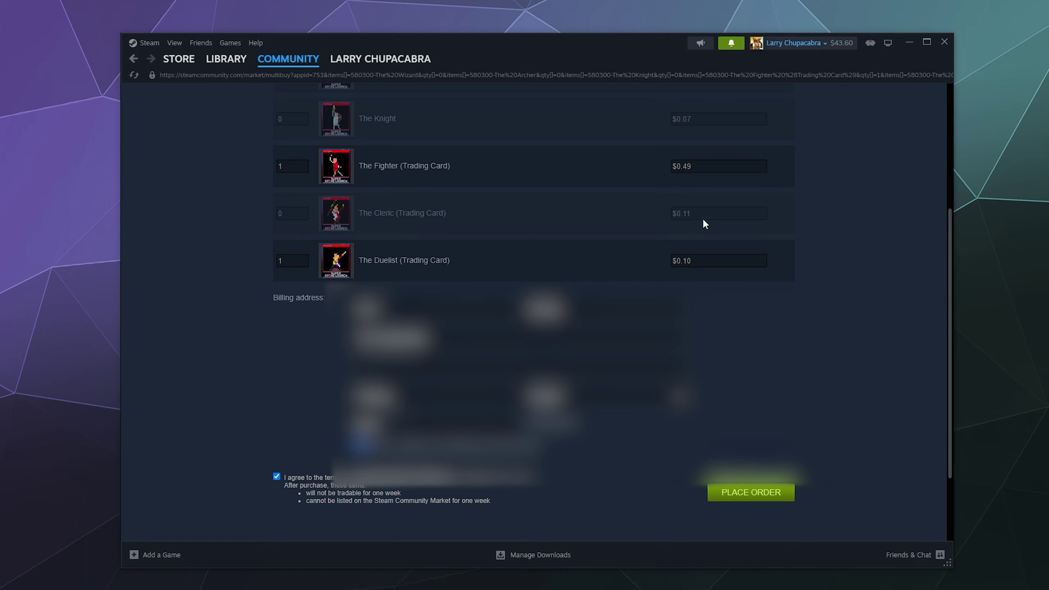
Step: Place the Market order for The Fighter and The Duelist, leaving a $43.01 wallet balance
click(744, 498)
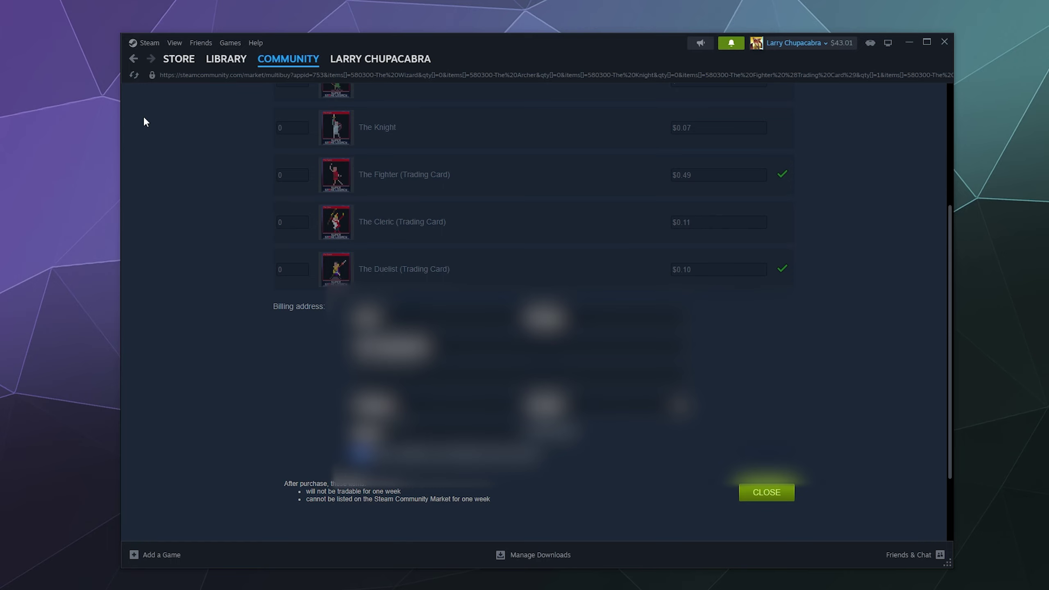
Step: Reload the Super Stone Legacy badge page and craft Augur of Kor at Level 2, 200 XP
click(134, 59)
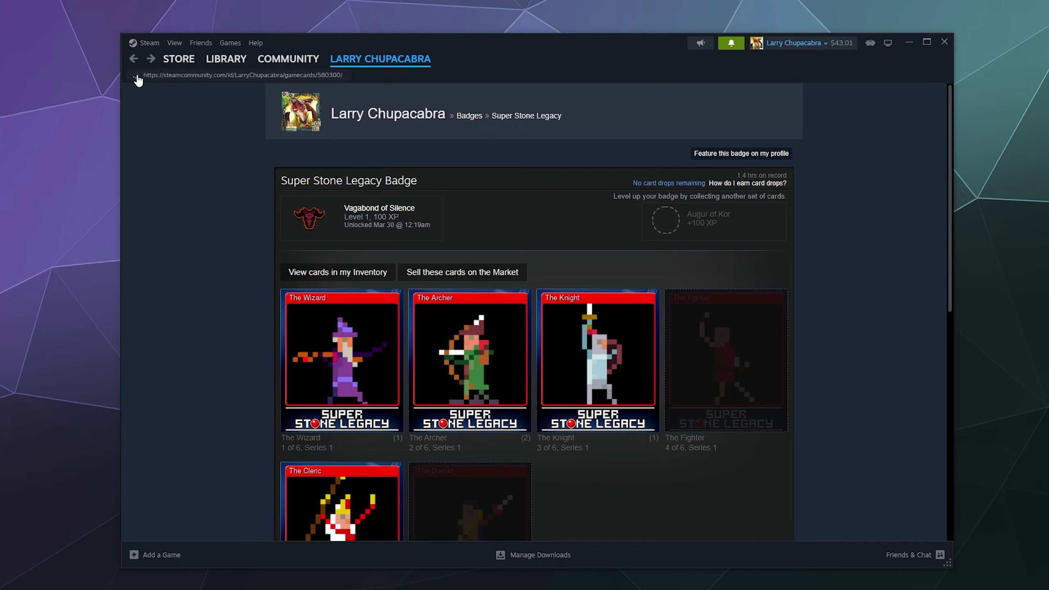
click(134, 75)
scroll(170, 202, down, 10)
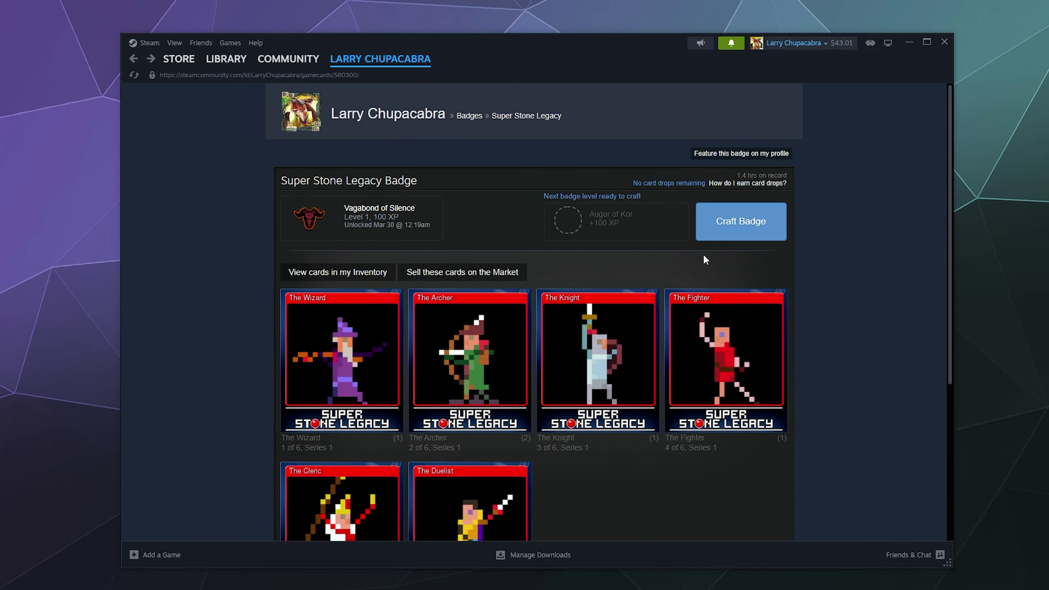
click(720, 229)
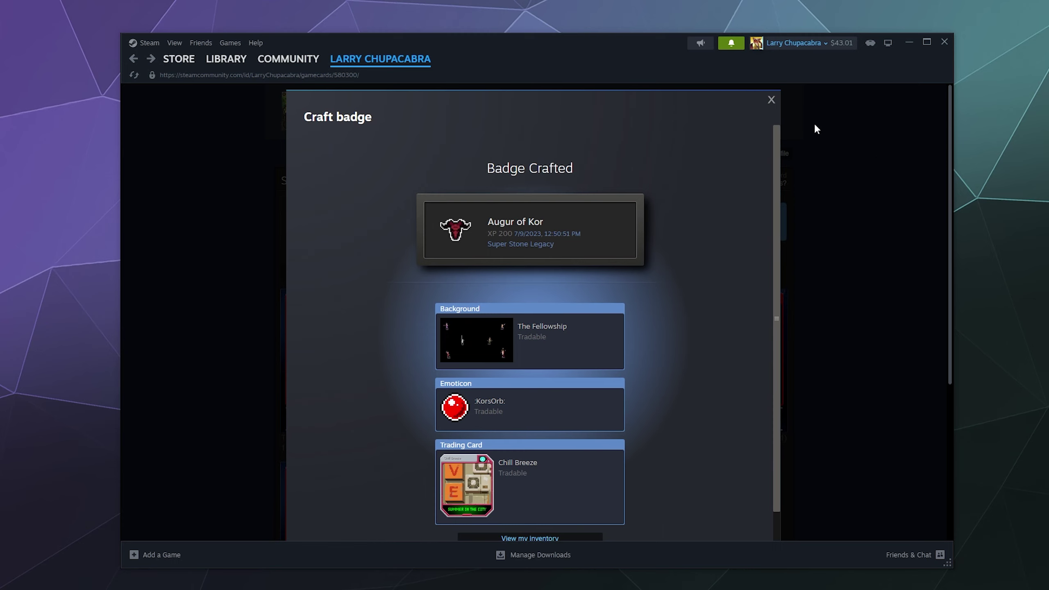
scroll(608, 286, down, 1)
click(770, 100)
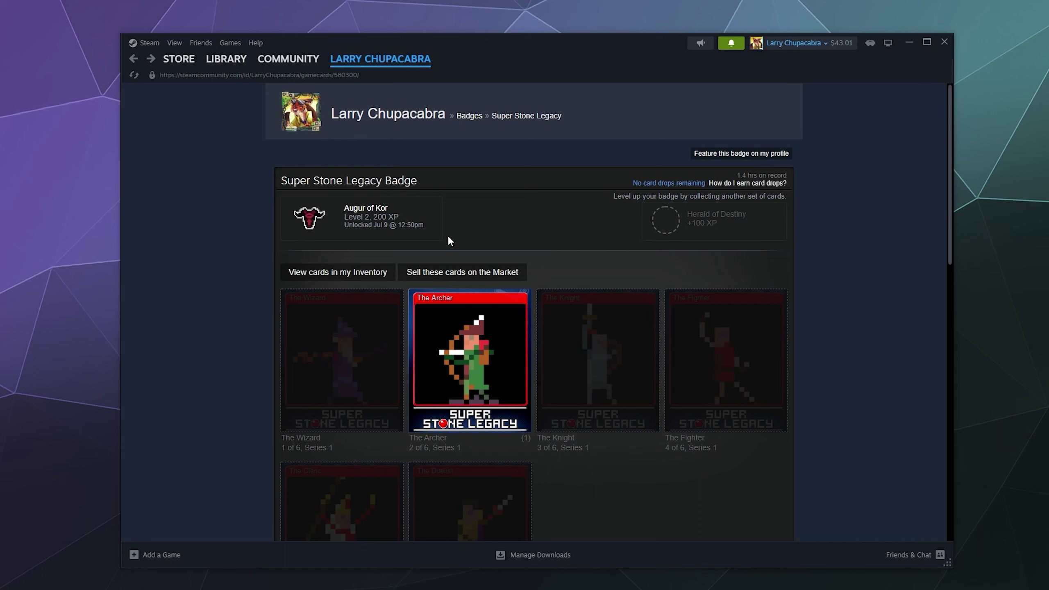
Step: Return to the badges overview, now at 30,143 XP, 257 XP short of Level 73
click(469, 116)
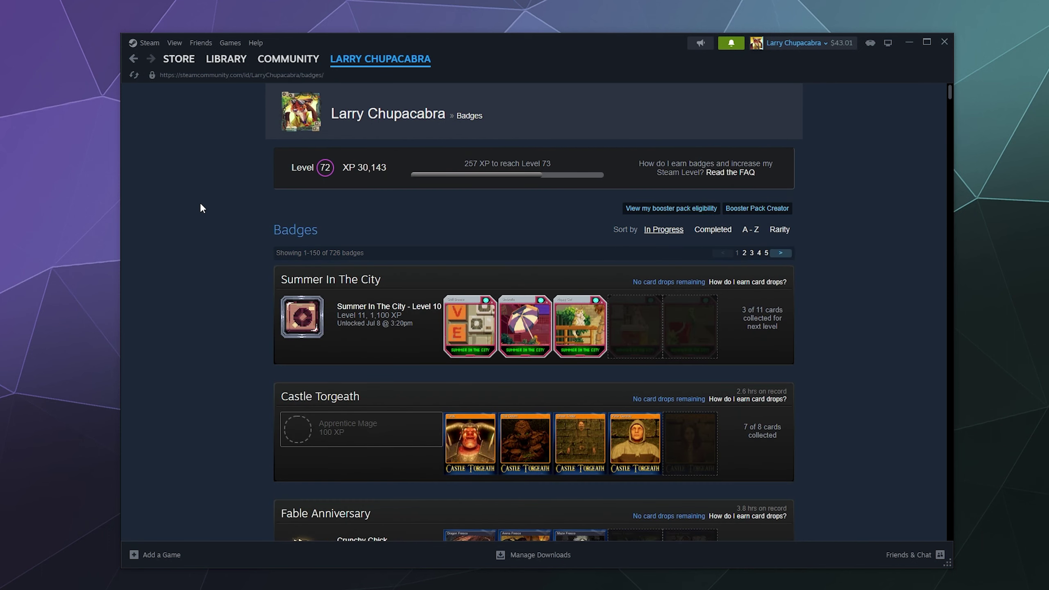
scroll(200, 204, down, 1)
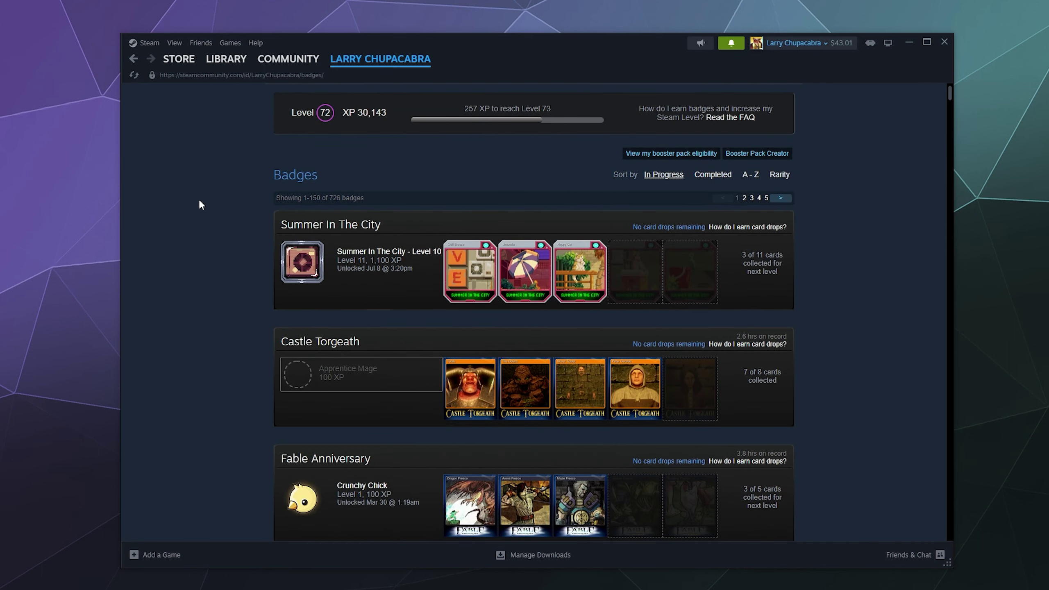
scroll(198, 205, up, 1)
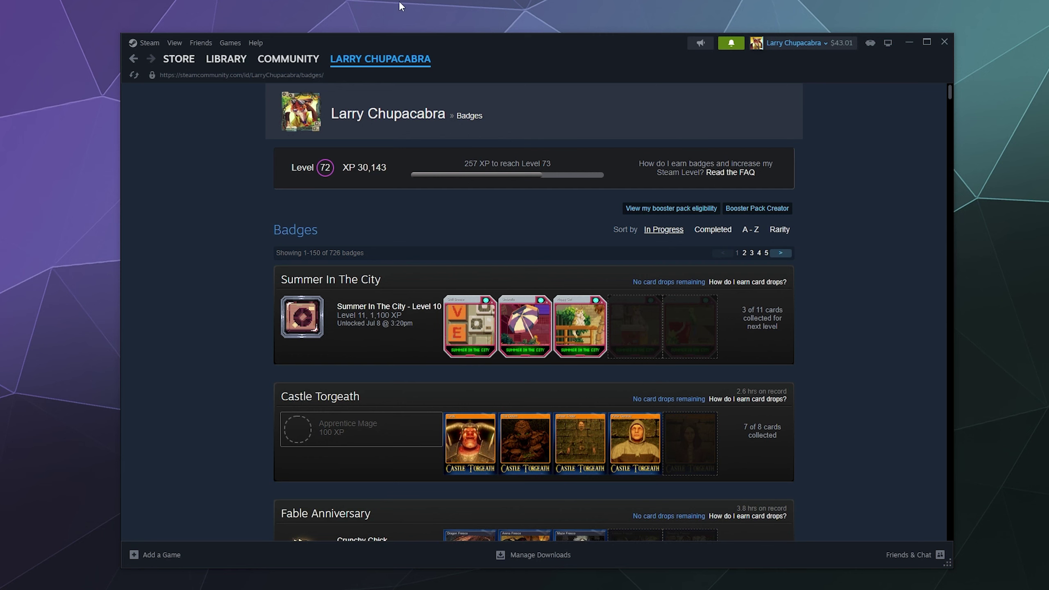
Step: Open the inventory and inspect the Atomic Heart, City Of Brass, DARK SOULS III and Space Hulk booster packs
mouse_move(396, 59)
click(349, 187)
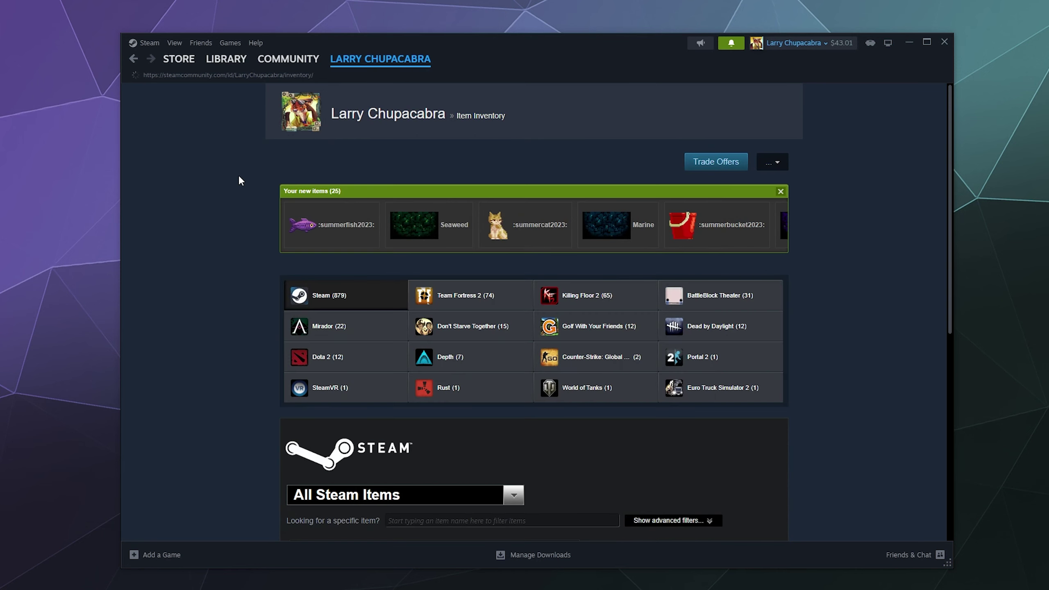
scroll(195, 217, down, 3)
scroll(195, 217, down, 3)
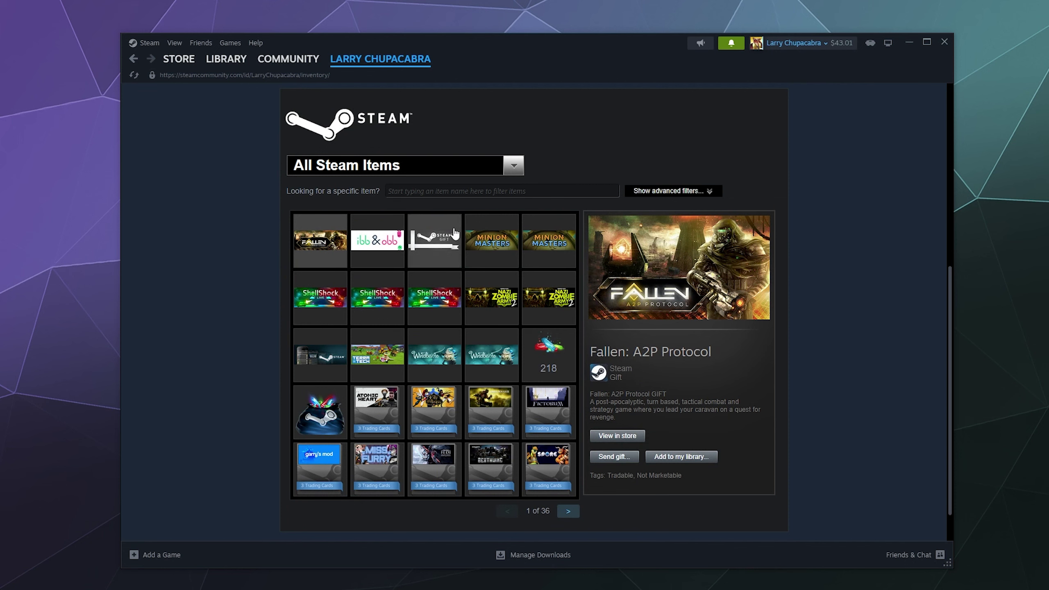
click(387, 413)
click(450, 416)
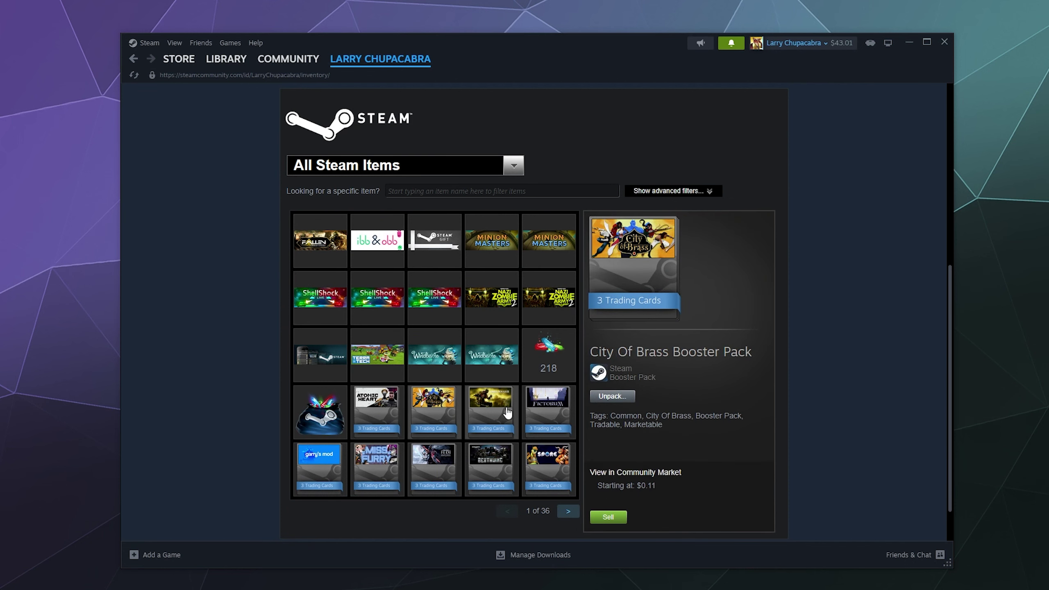
click(510, 413)
click(376, 409)
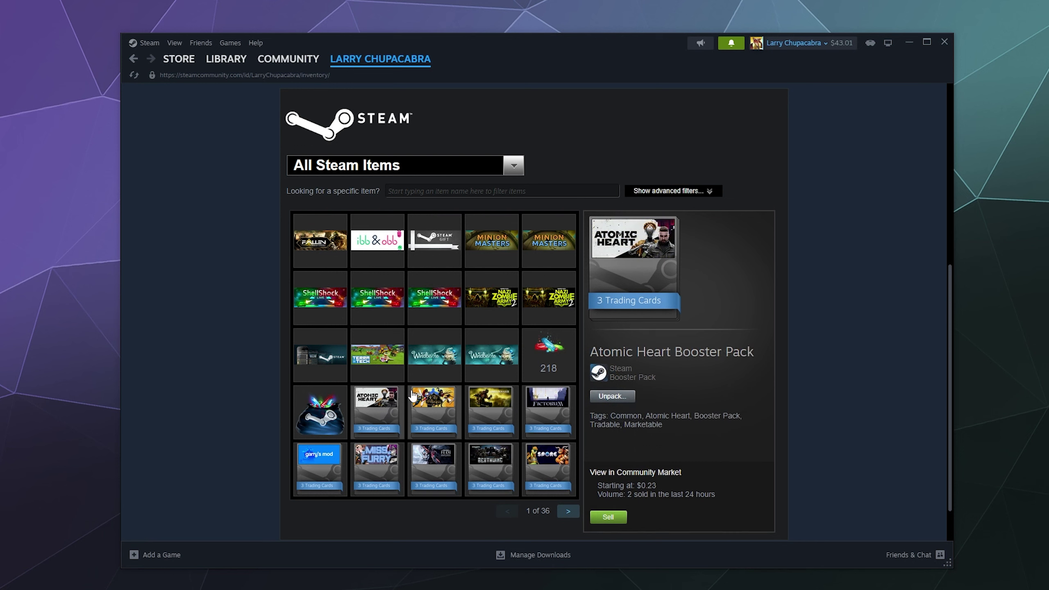
click(490, 459)
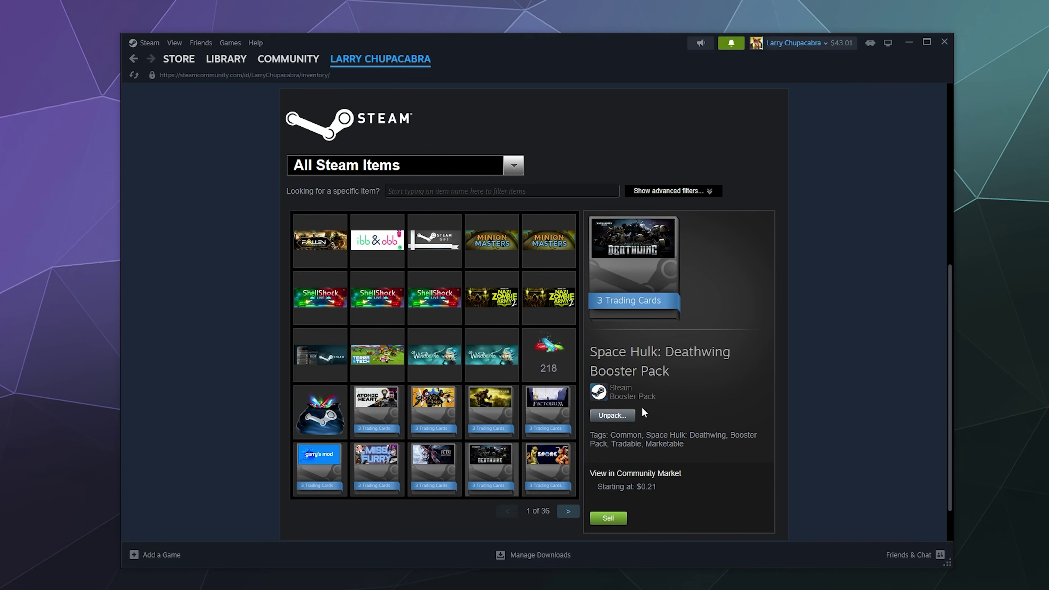
click(378, 409)
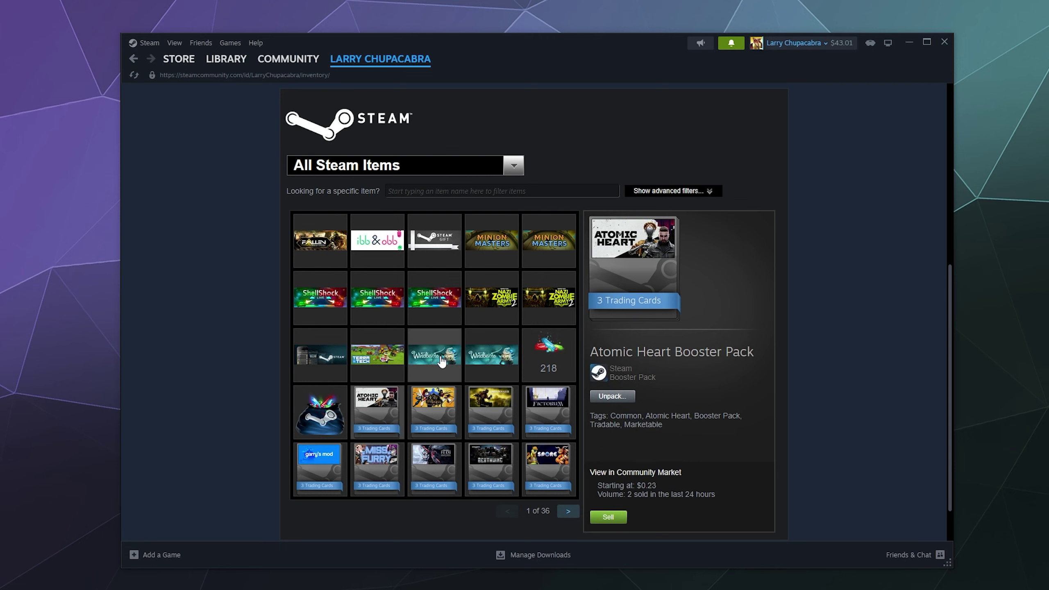
Step: On inventory page 2, view The Golem card, then select the Tarakan trading card
click(566, 512)
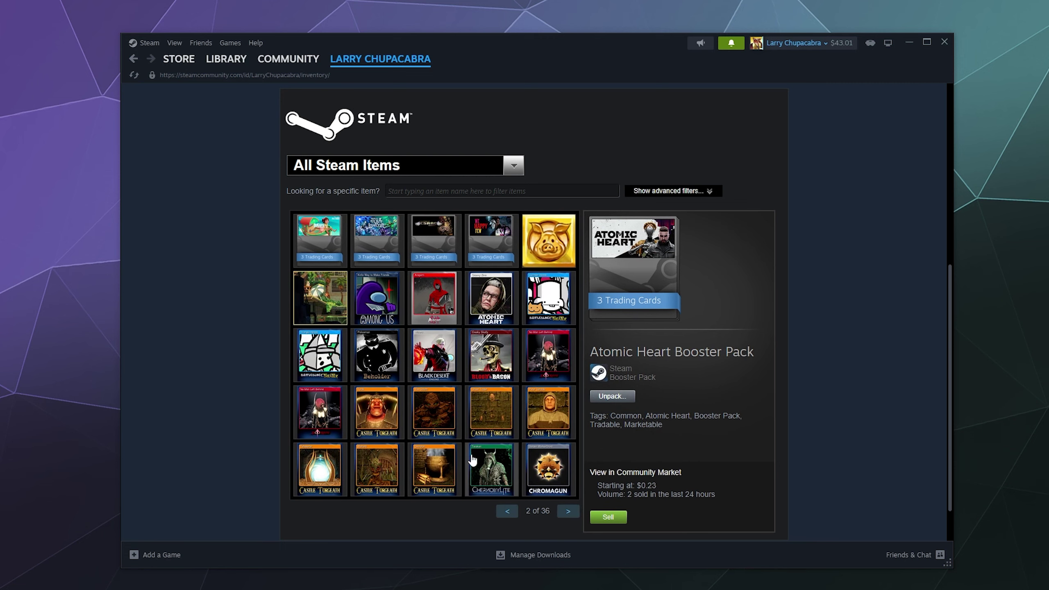
click(433, 409)
scroll(597, 411, down, 2)
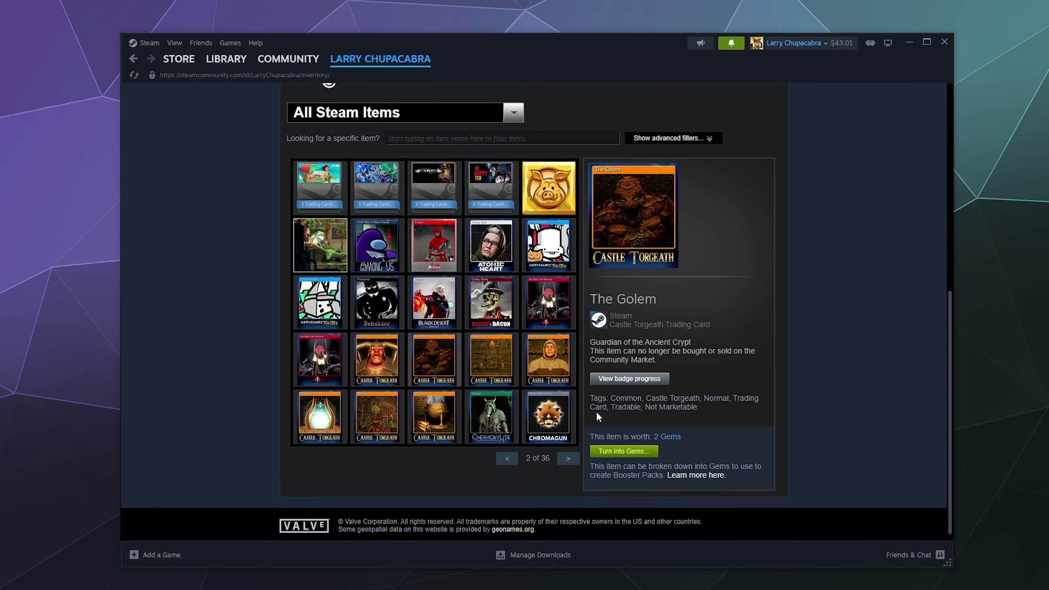
scroll(620, 413, up, 2)
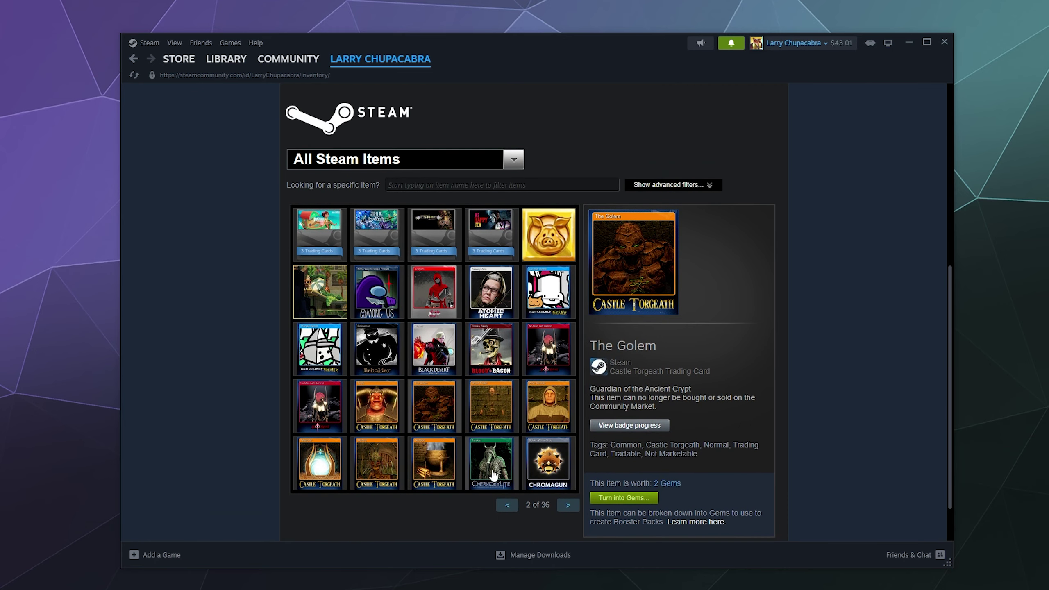
click(493, 475)
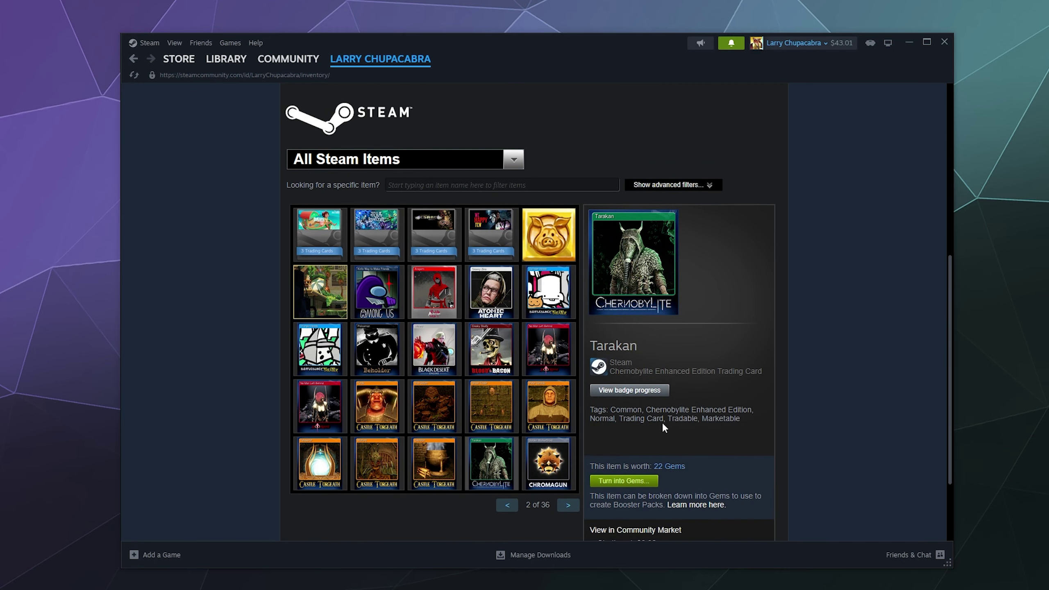
scroll(662, 422, down, 3)
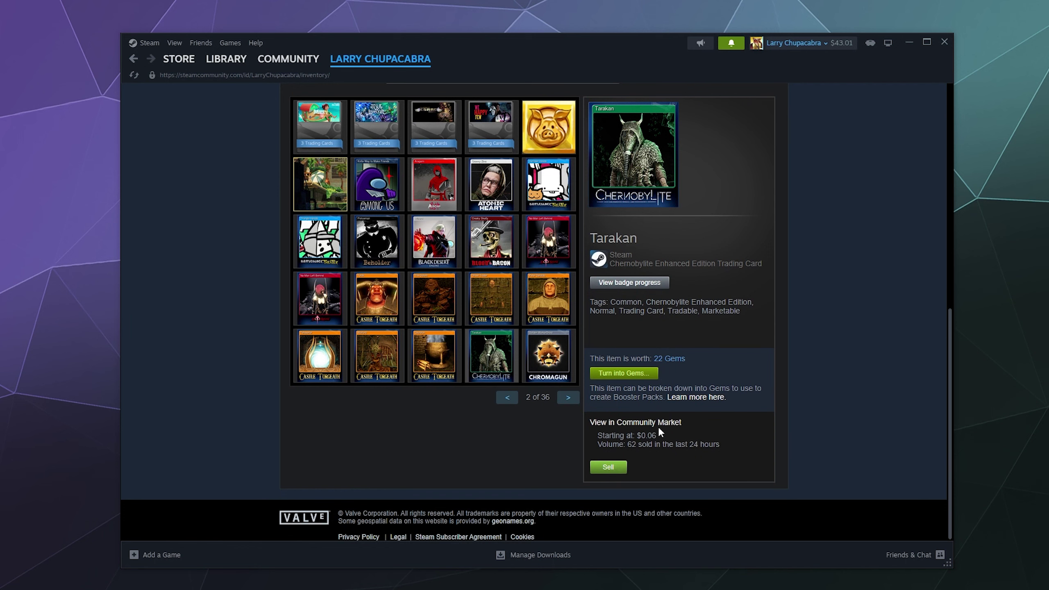
Step: List the Tarakan card on the Market at $0.03 buyer price, $0.01 received, accepting the agreement
click(624, 463)
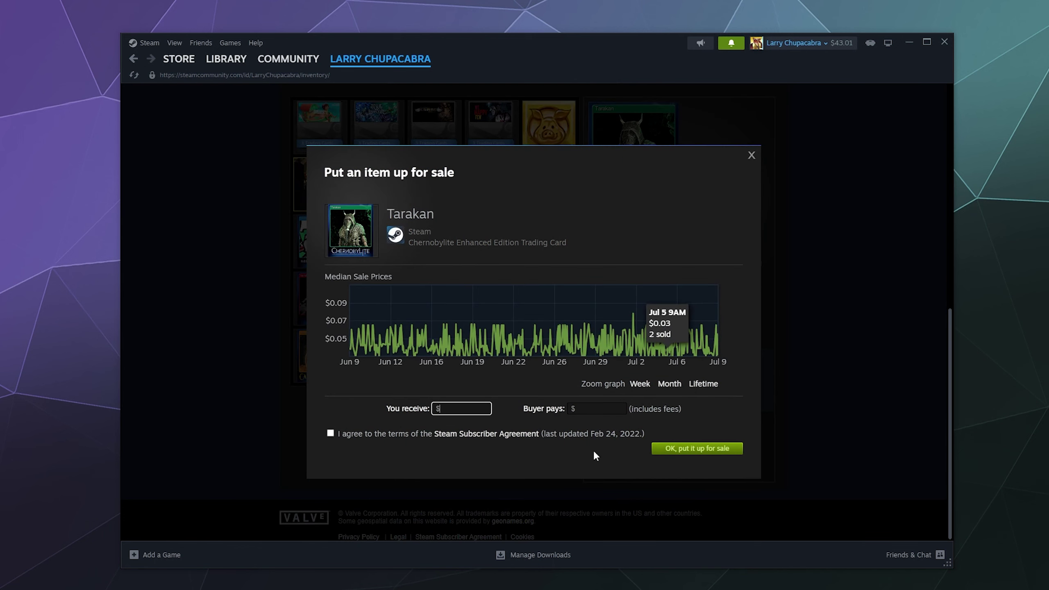
click(369, 435)
click(710, 454)
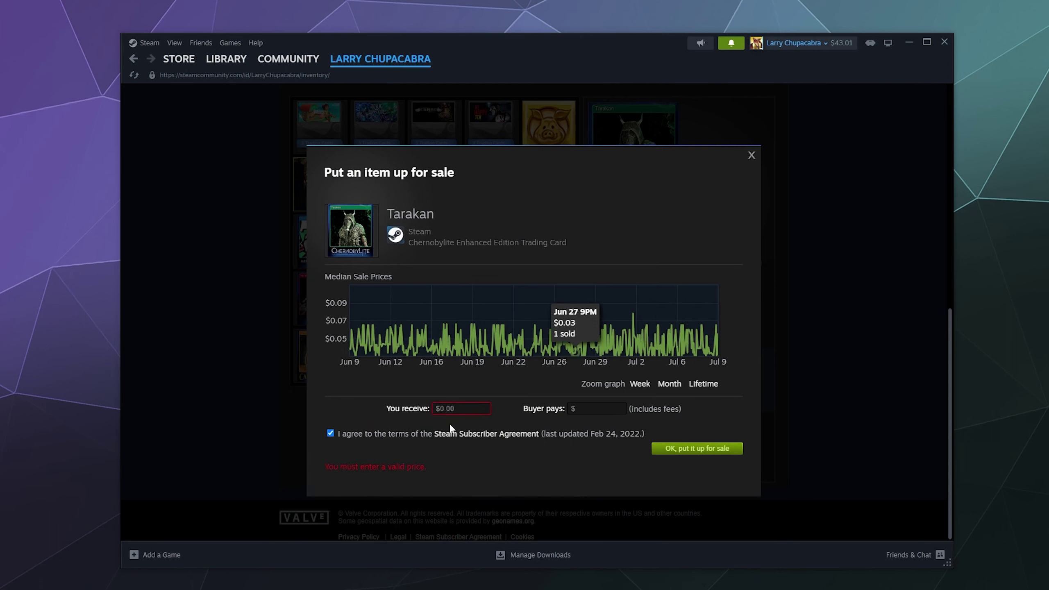
click(462, 409)
text(0.02)
scroll(483, 460, up, 2)
click(597, 409)
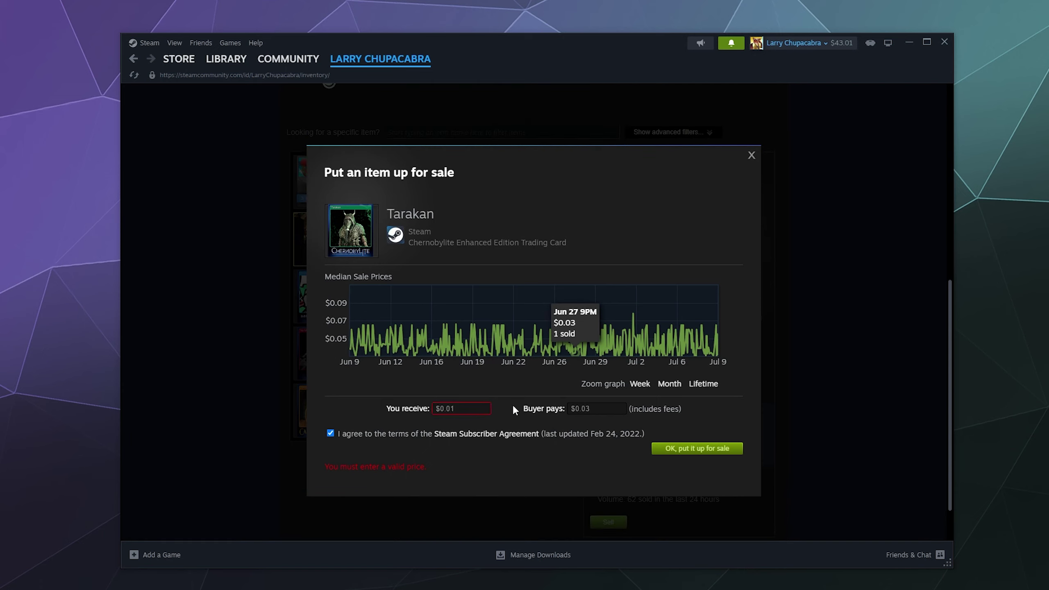
click(731, 454)
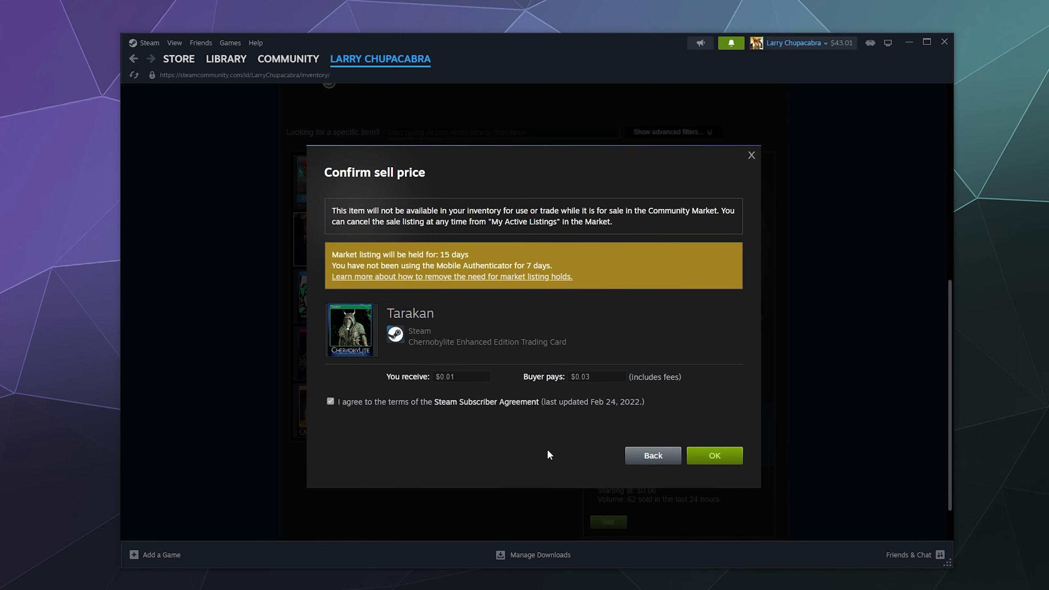
click(734, 459)
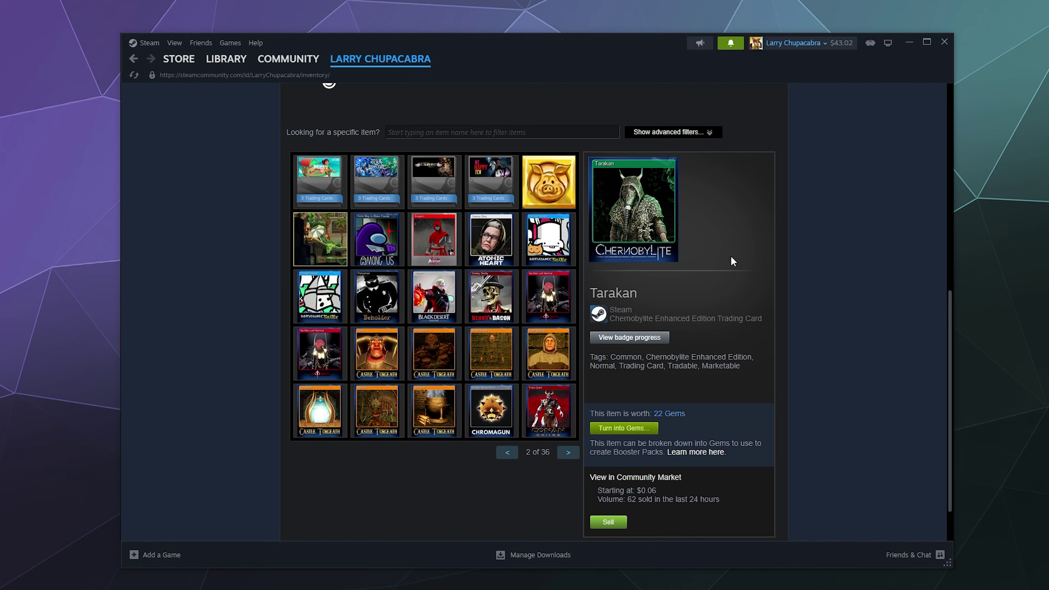
Step: Confirm the Tarakan card listing notice, then go to the profile's Screenshots page through Content
scroll(732, 258, up, 5)
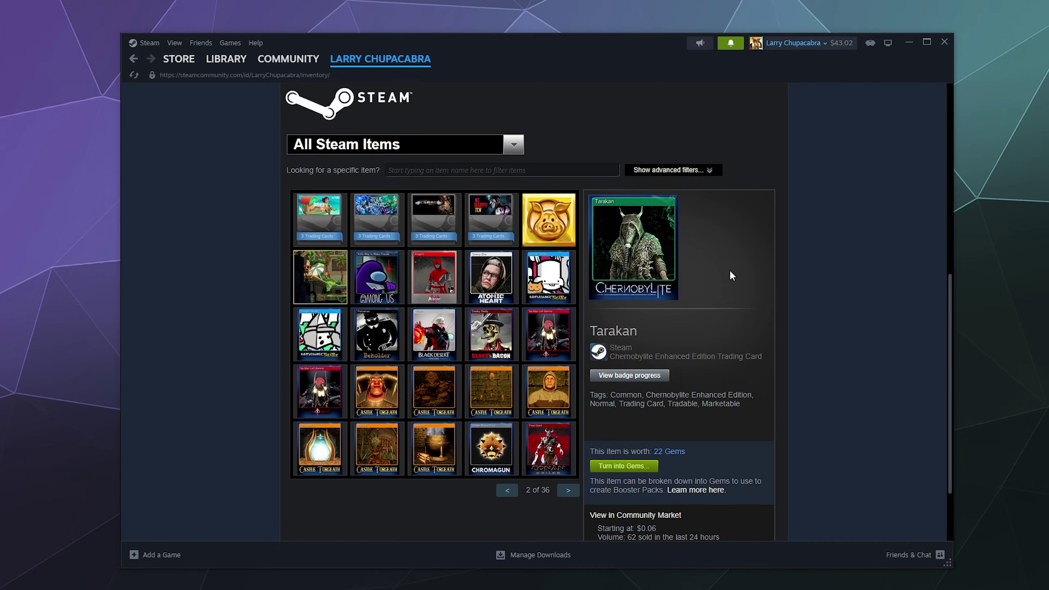
scroll(732, 318, up, 5)
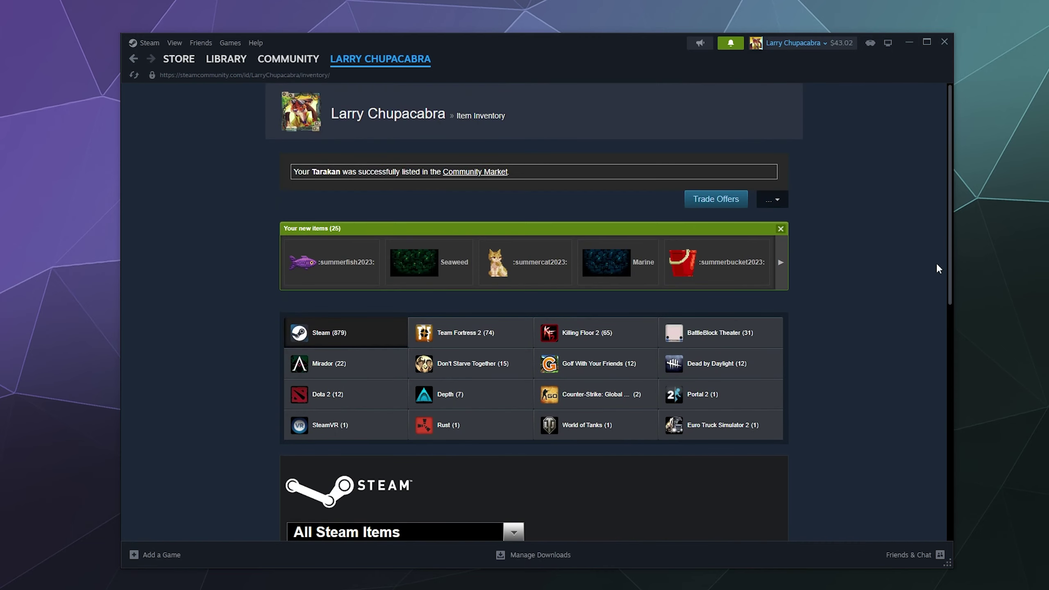
scroll(911, 252, down, 10)
mouse_move(379, 62)
click(378, 156)
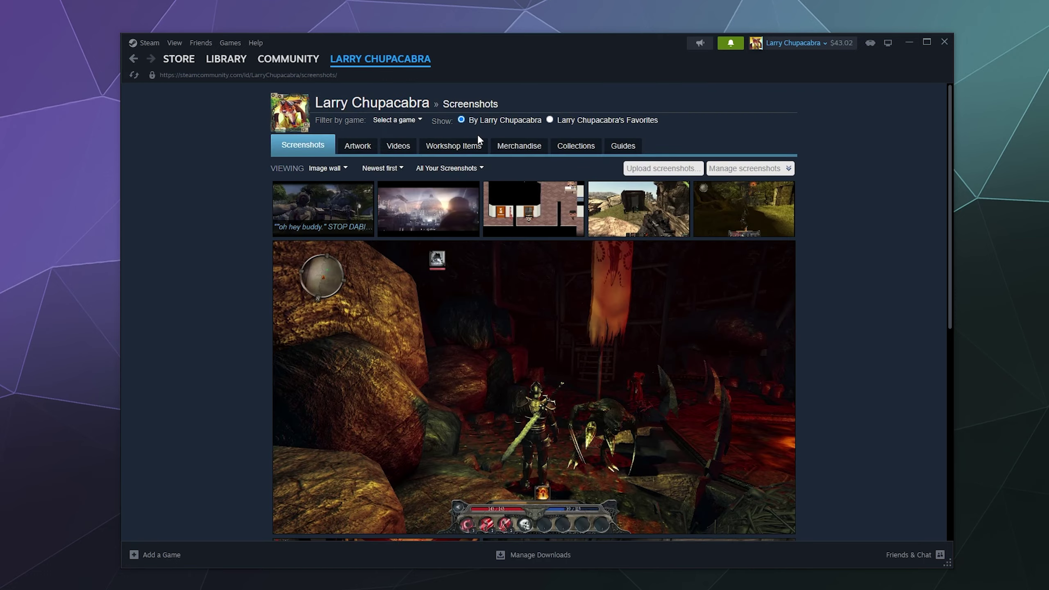